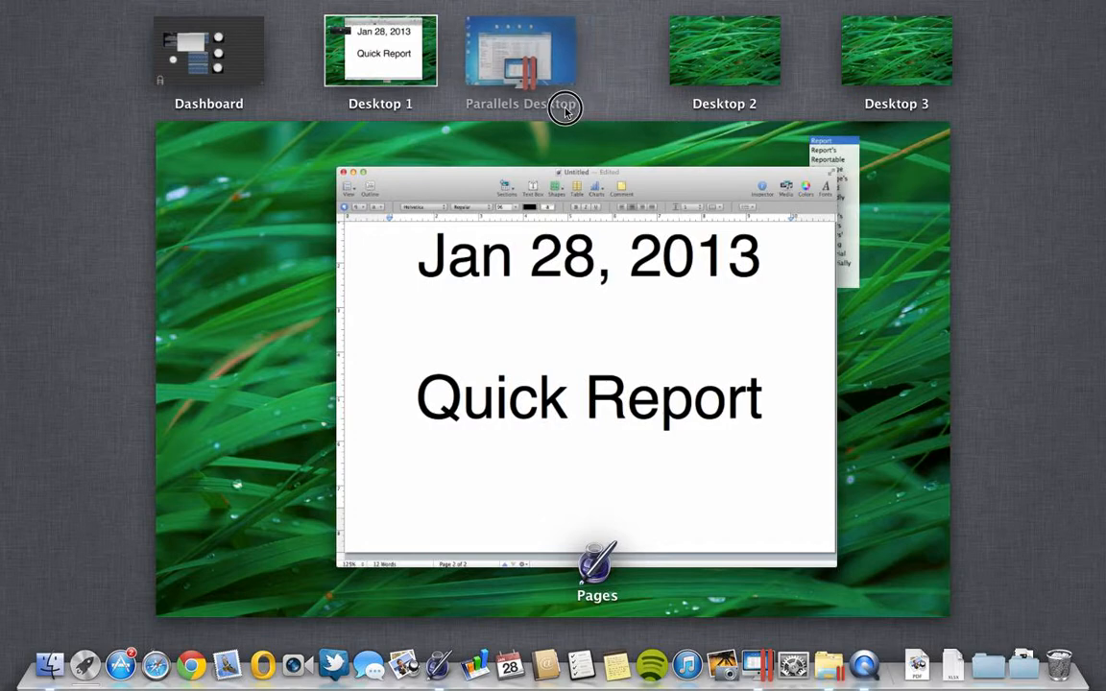
# - Bring the Pages 'Jan 28, 2013' Quick Report title card to full screen, then switch desktops
pyautogui.click(579, 200)
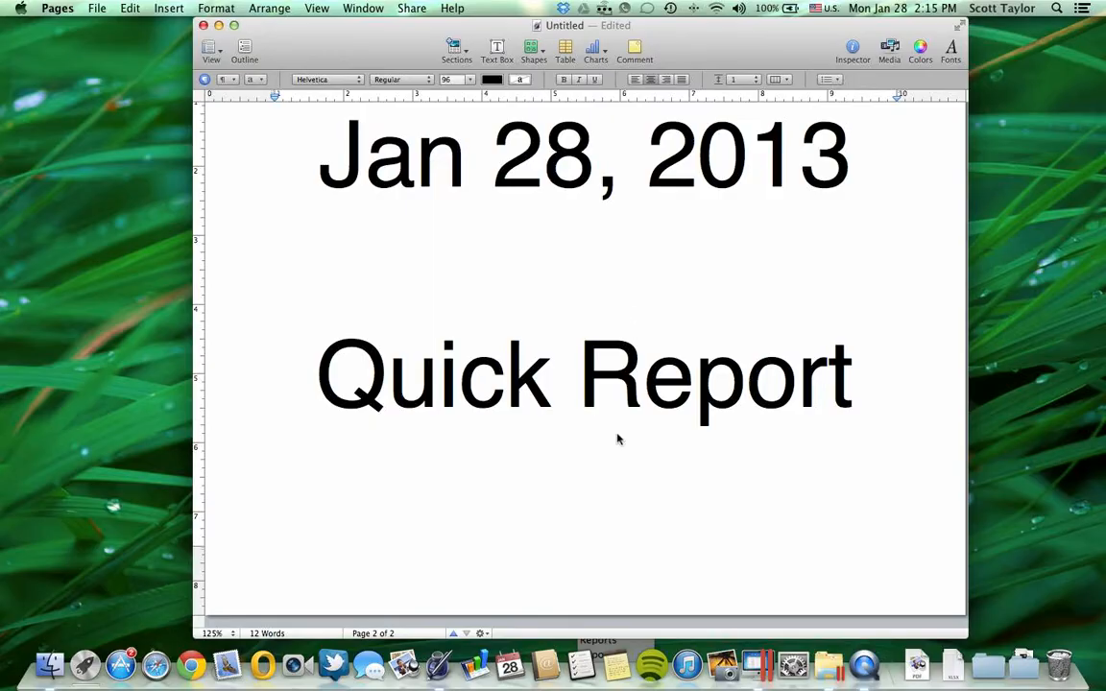
pyautogui.hotkey('ctrl', 'Right')
# - Open the Comp Template 7.2 BETA 8 workbook from the desktop's Comp Template 7.0 folder
pyautogui.click(843, 168)
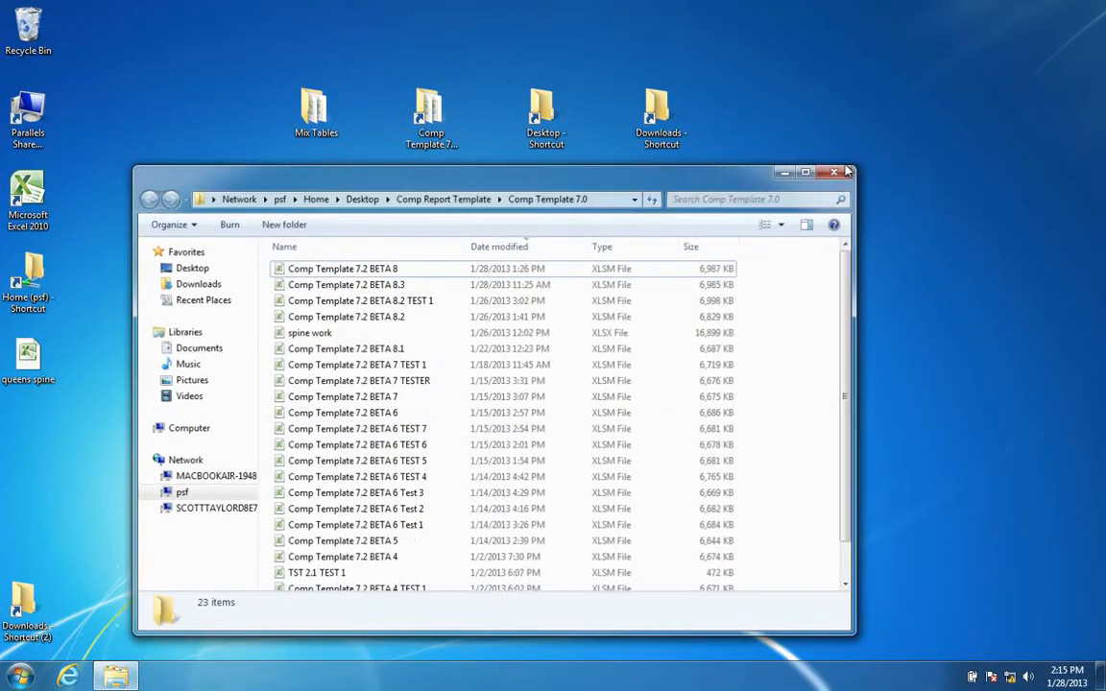
pyautogui.hotkey('ctrl', 'Left')
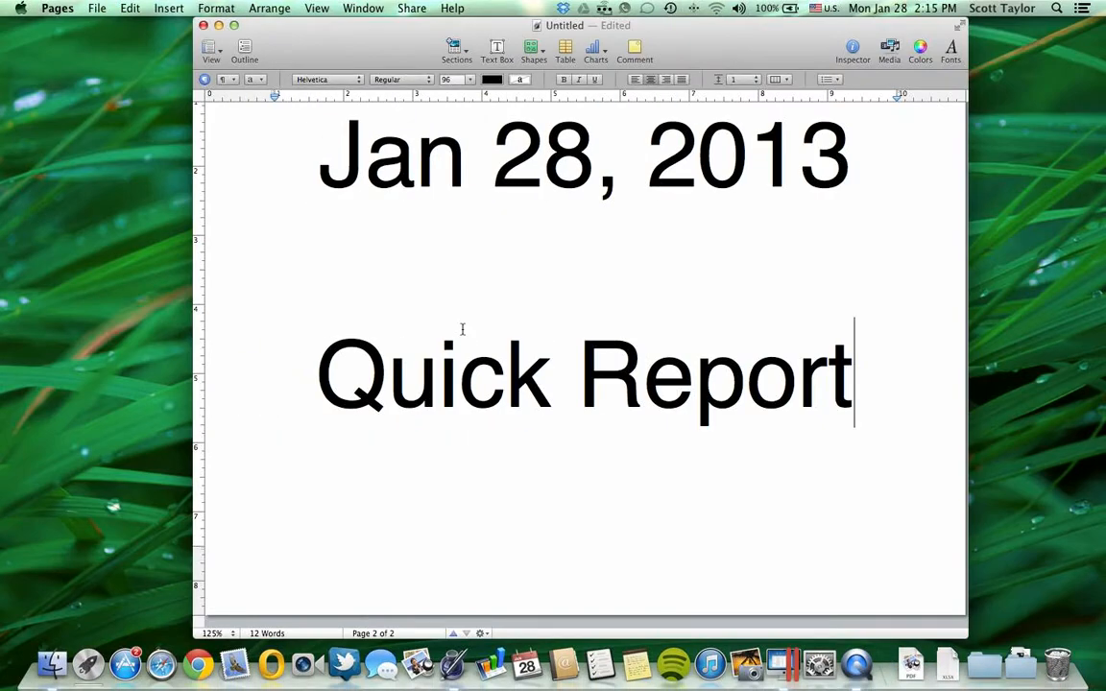
pyautogui.scroll(10, 461, 329)
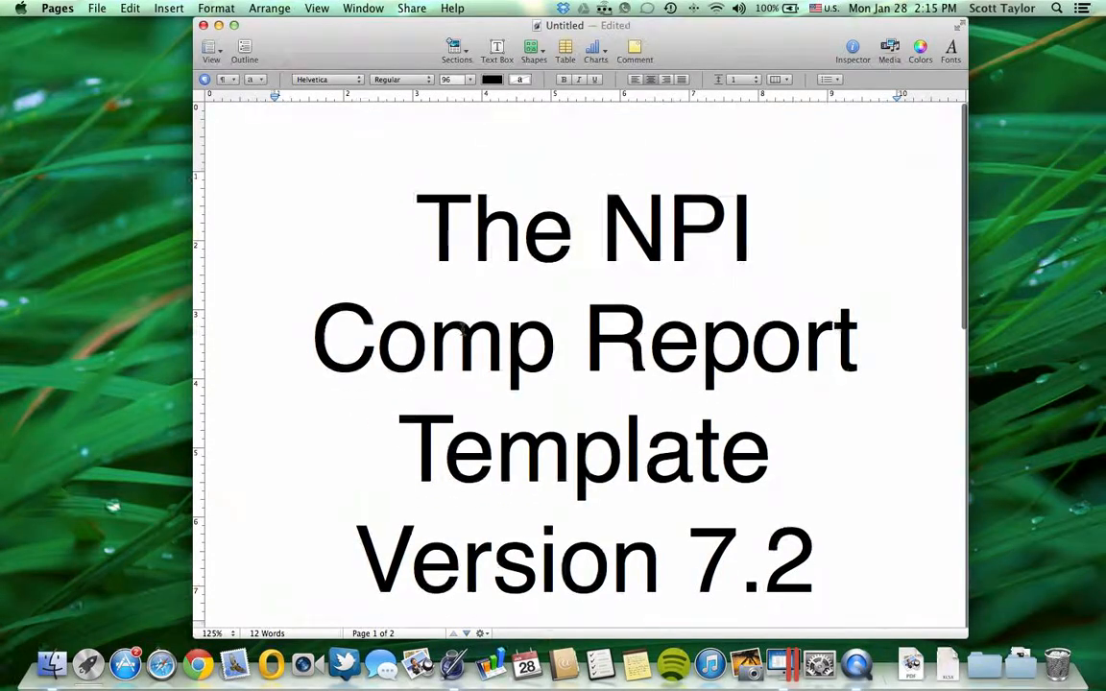
pyautogui.hotkey('ctrl', 'Right')
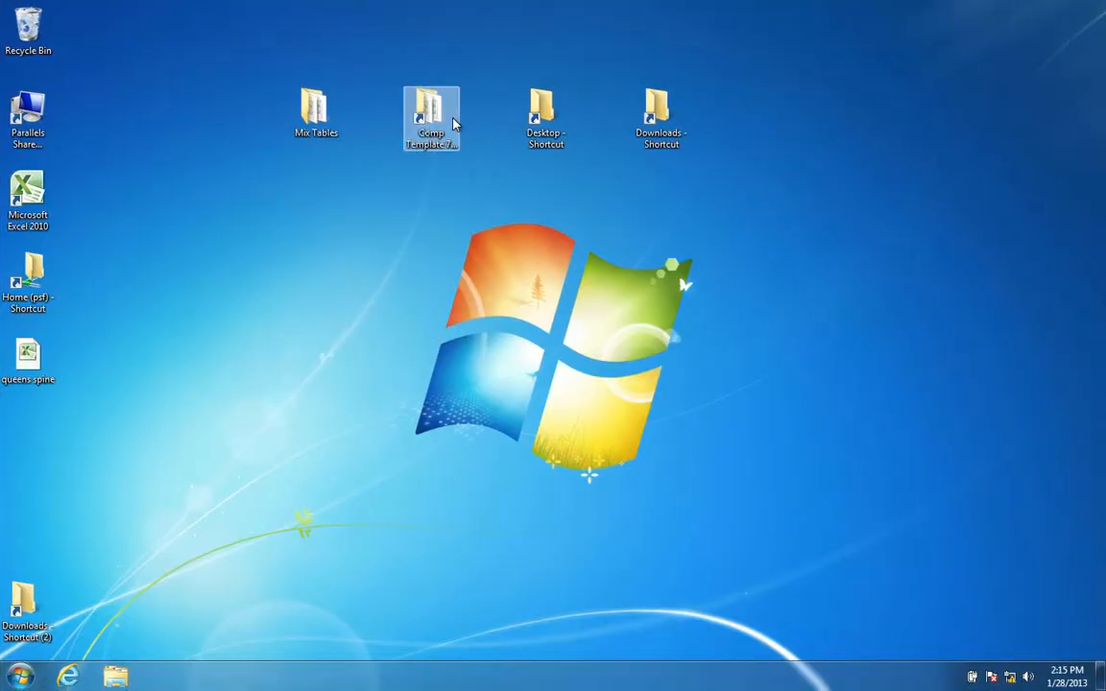
pyautogui.doubleClick(454, 122)
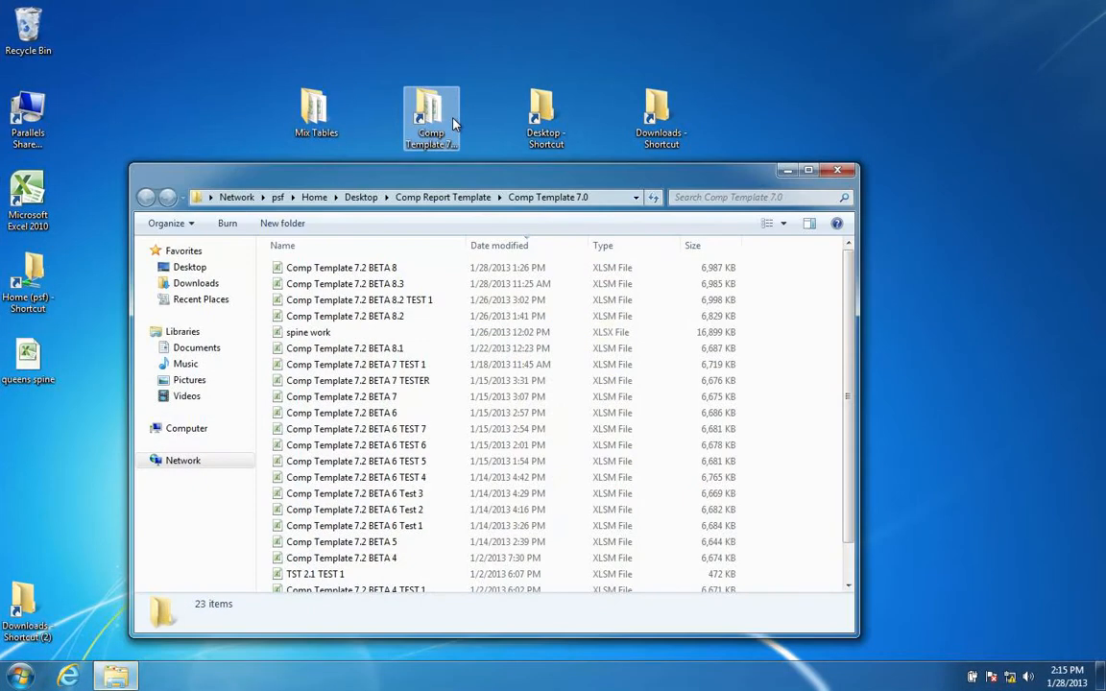
pyautogui.doubleClick(327, 267)
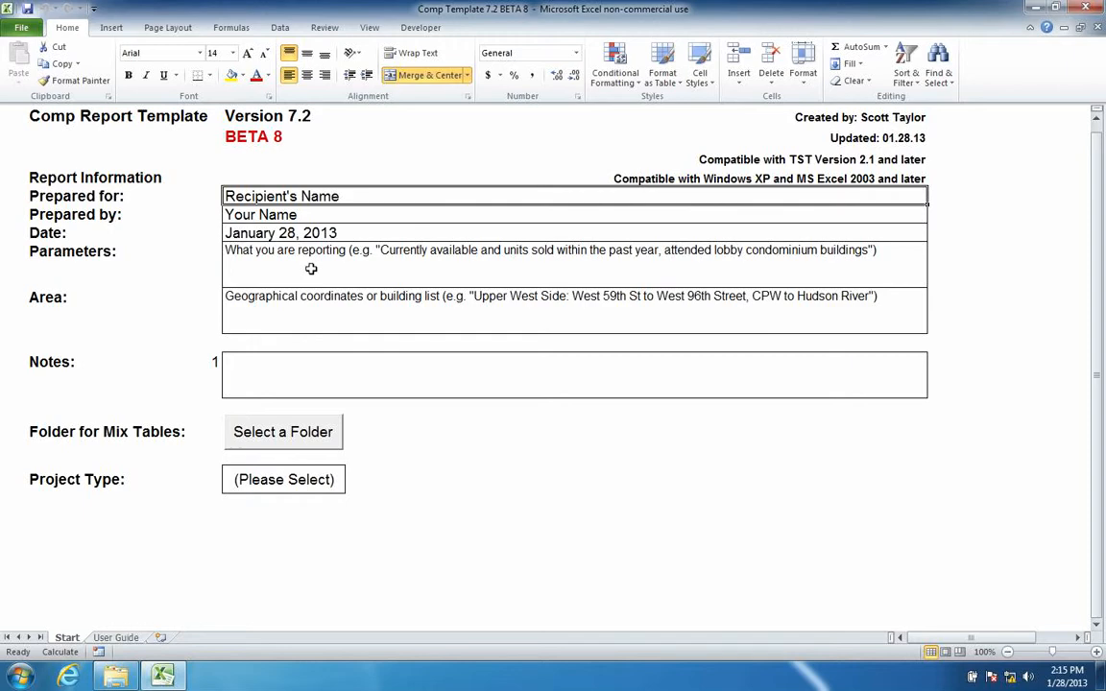
# - Save the template as the macro-enabled workbook 'Comp Report - Chelsea Rentals - 01.28.13'
pyautogui.click(17, 29)
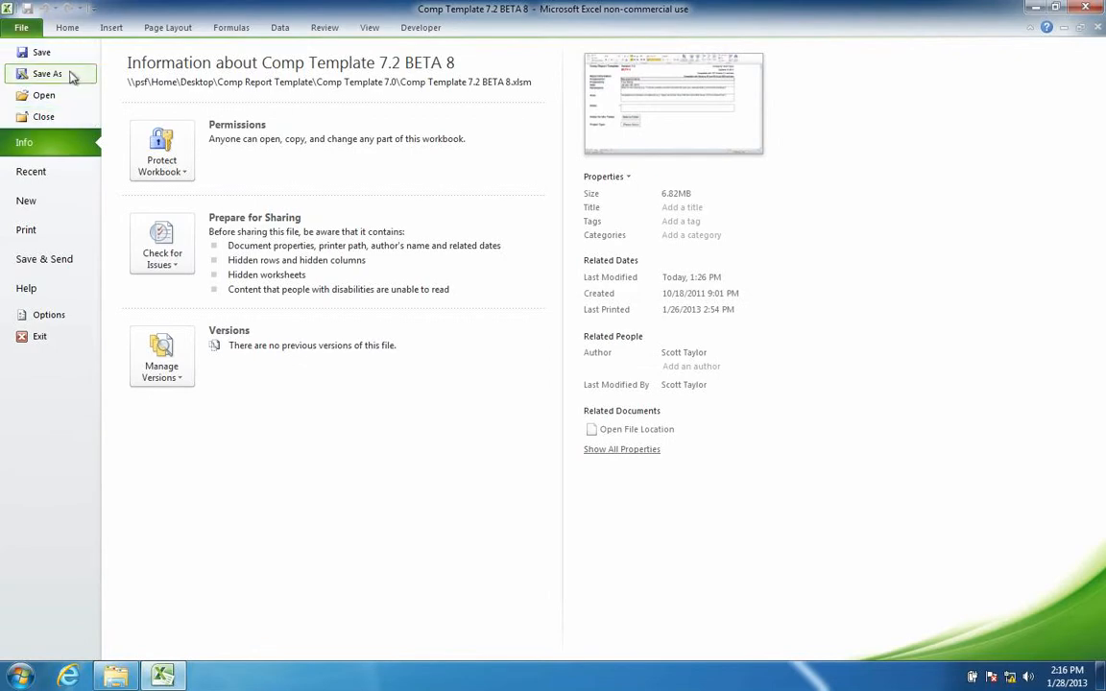
pyautogui.click(47, 74)
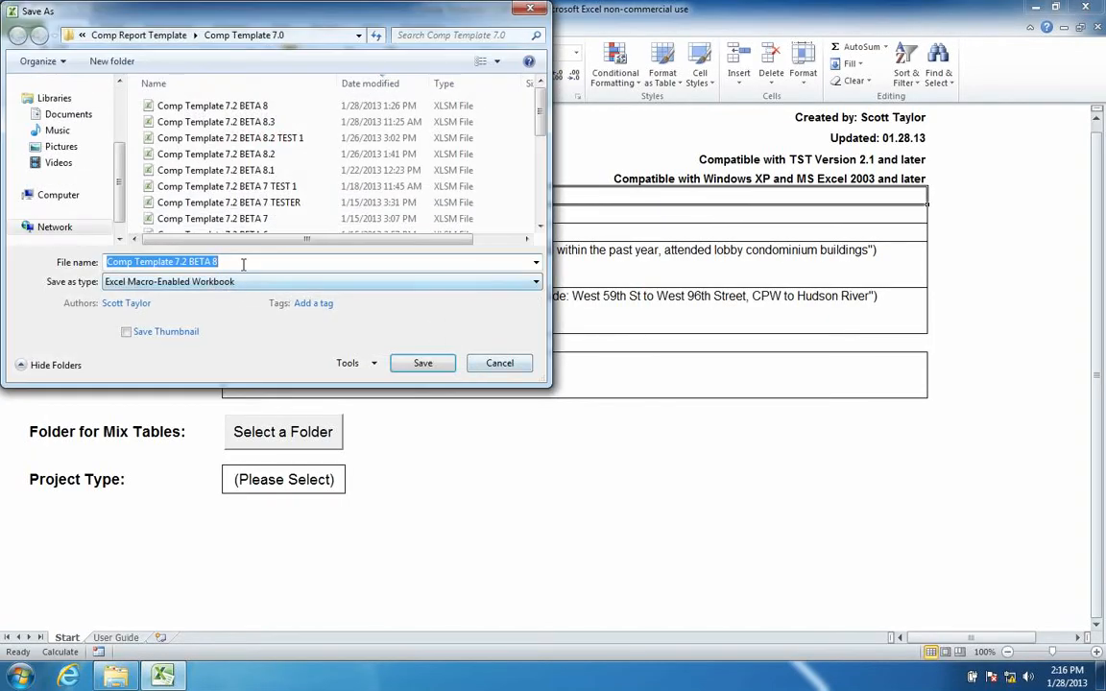
pyautogui.write('Comp')
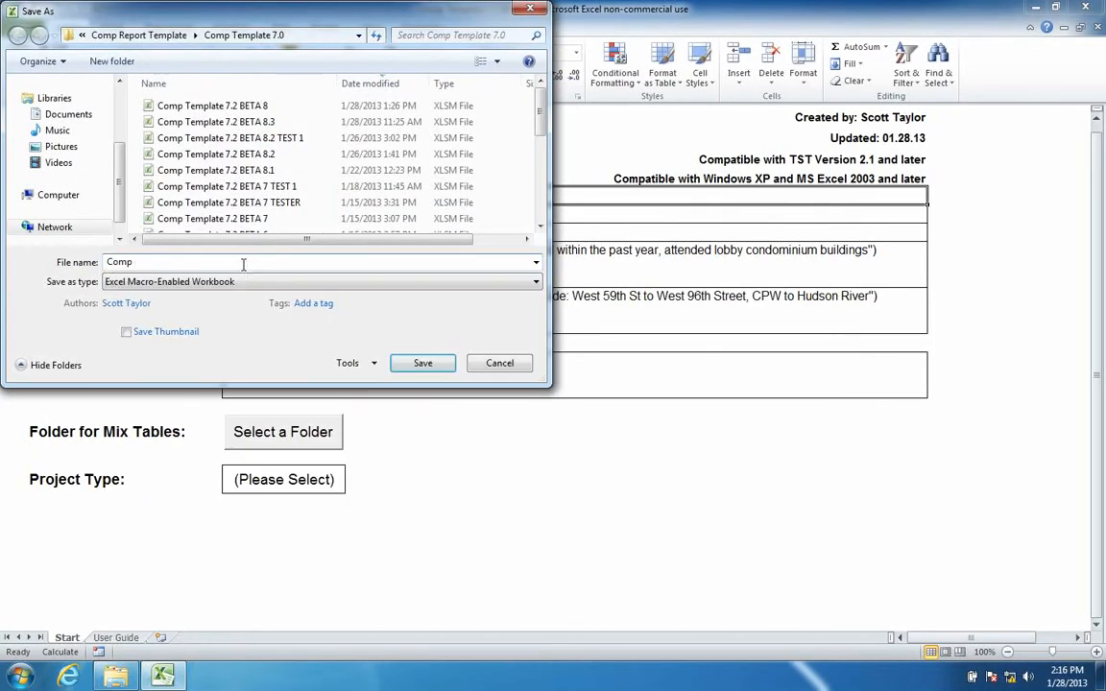
pyautogui.write(' Report - Chelsea Rentals')
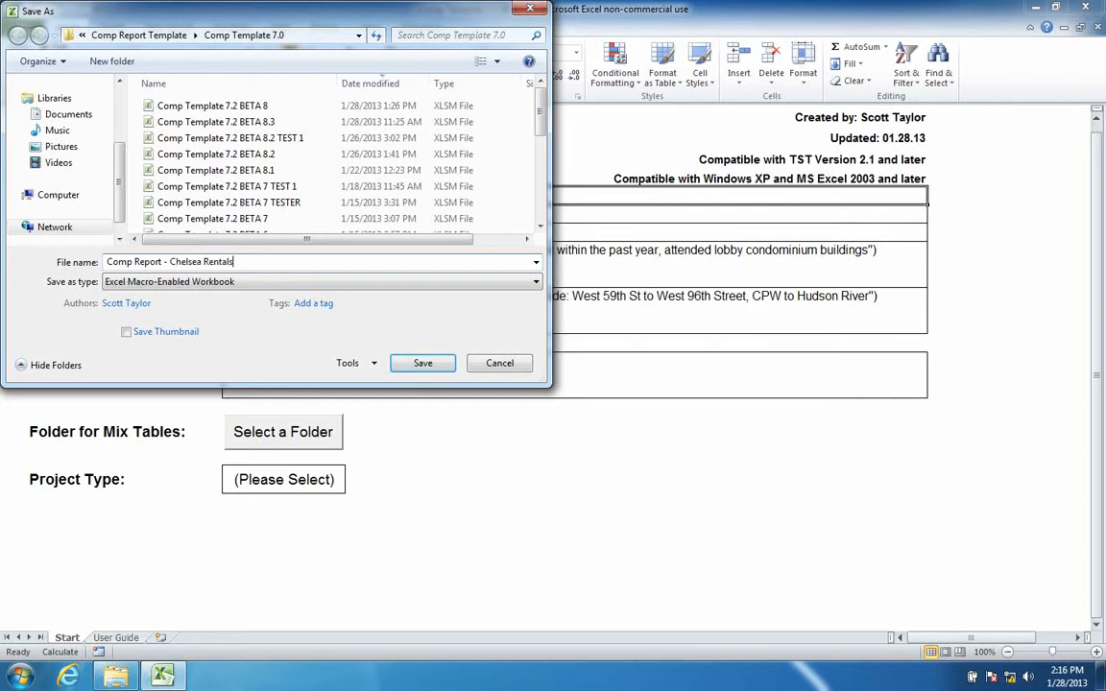
pyautogui.write(' - ')
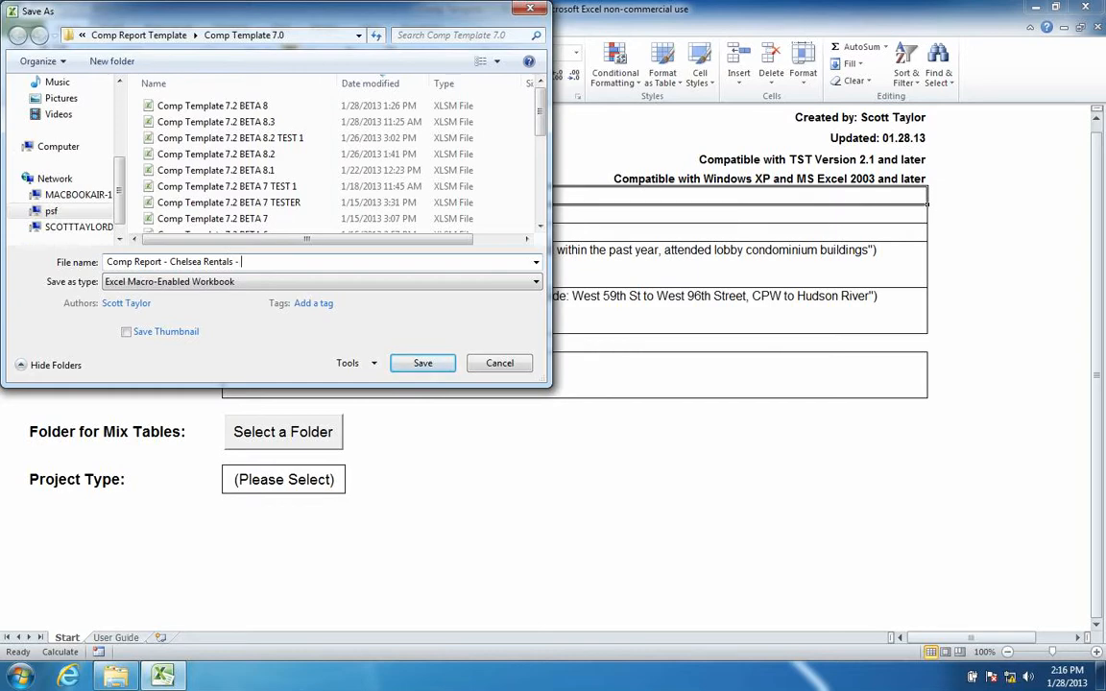
pyautogui.write('01.28.13')
pyautogui.press('Return')
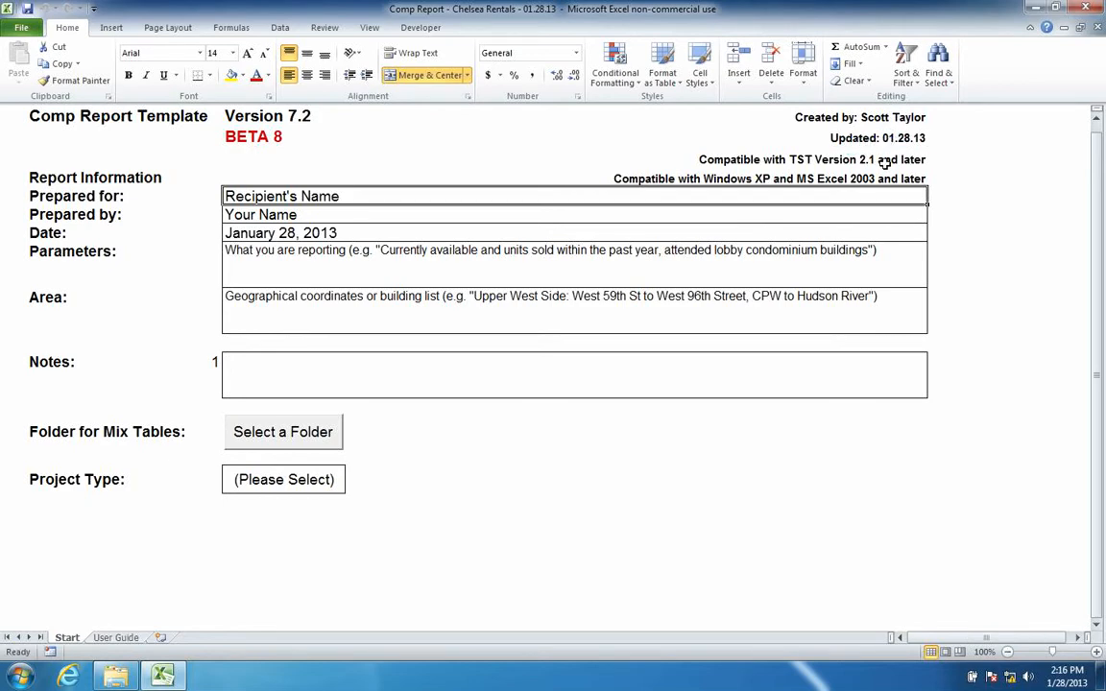
pyautogui.moveTo(686, 159); pyautogui.dragTo(908, 161)
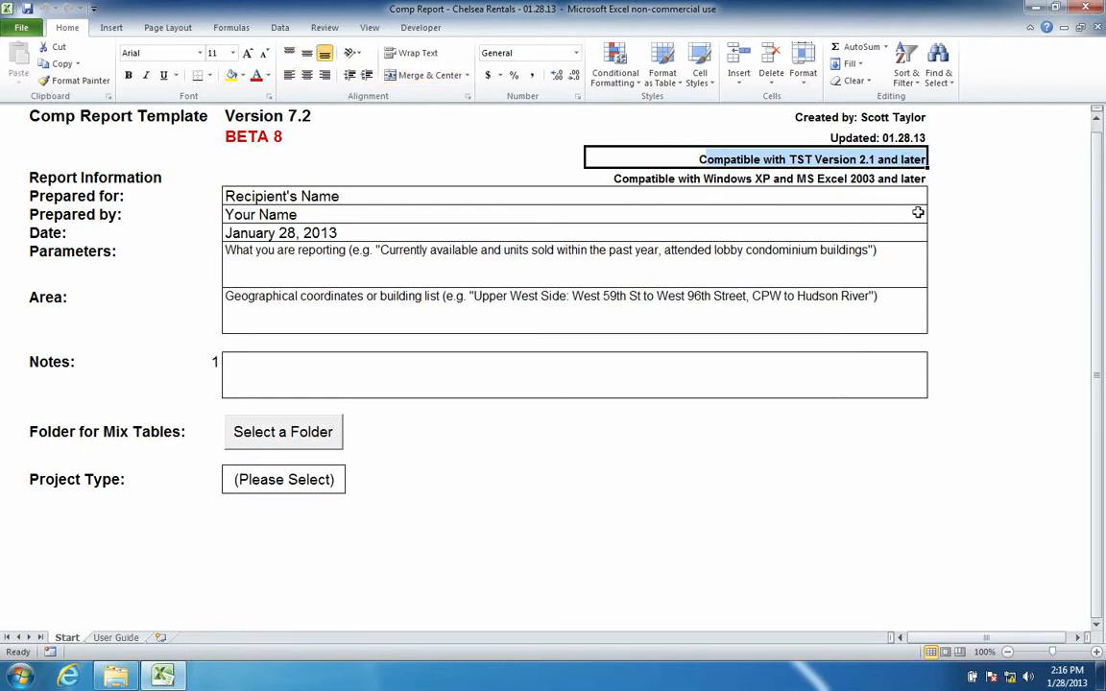
pyautogui.click(909, 179)
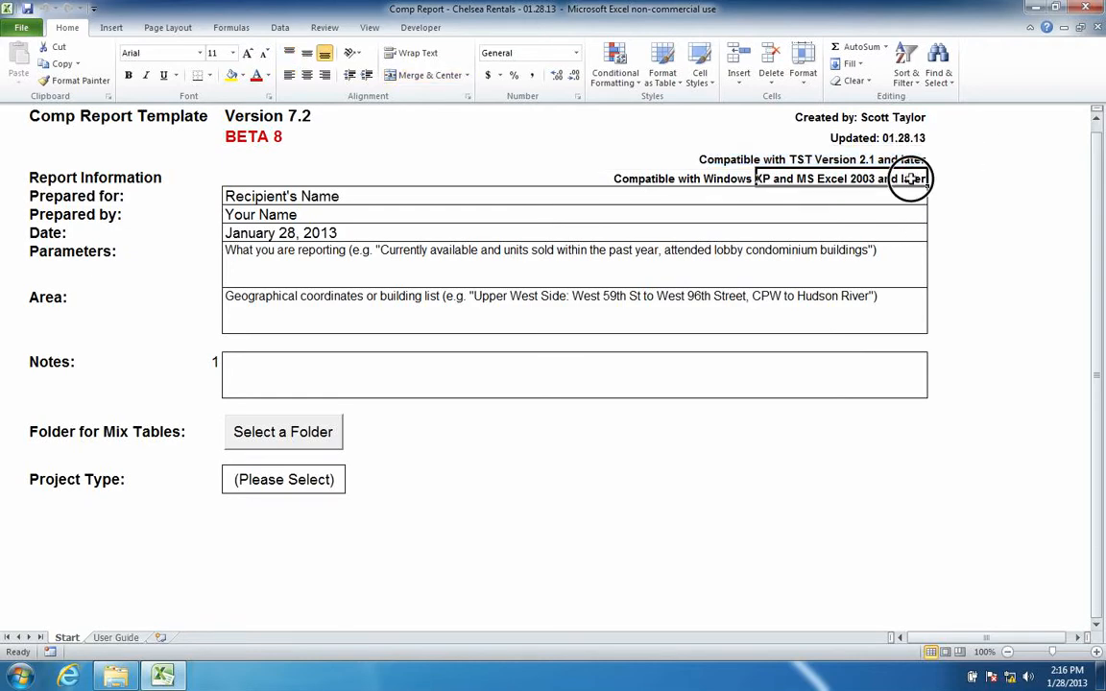
pyautogui.click(636, 178)
pyautogui.moveTo(637, 180); pyautogui.dragTo(906, 174)
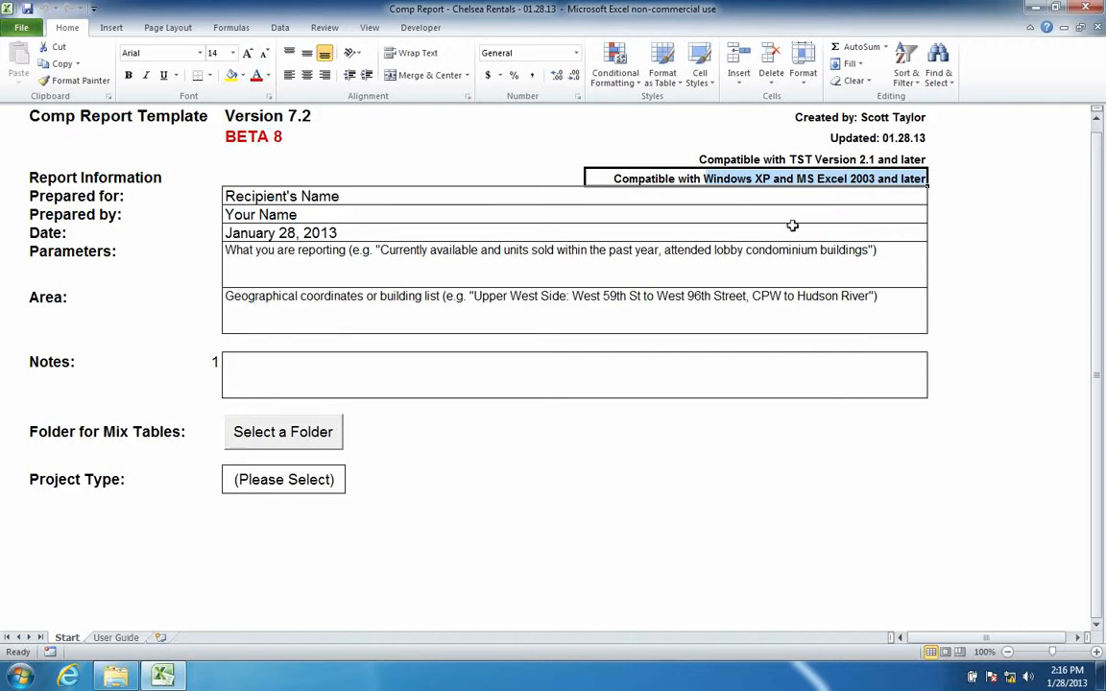
pyautogui.click(332, 194)
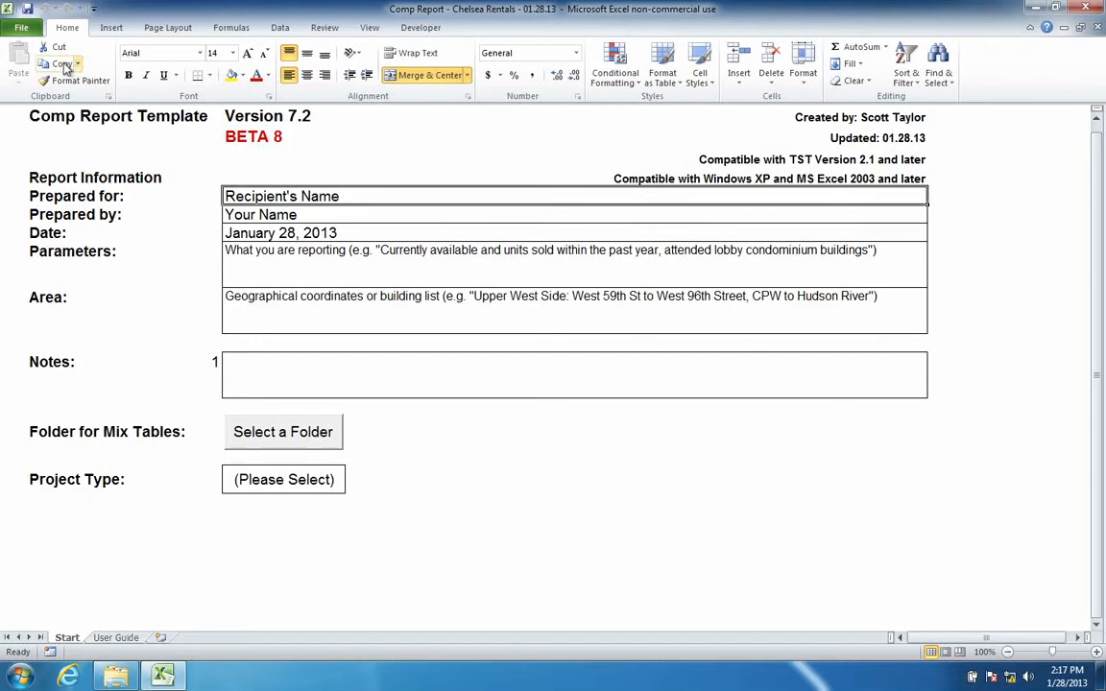
# - Open the Chelsea Available Attended workbook from the Downloads folder
pyautogui.click(21, 27)
pyautogui.click(43, 51)
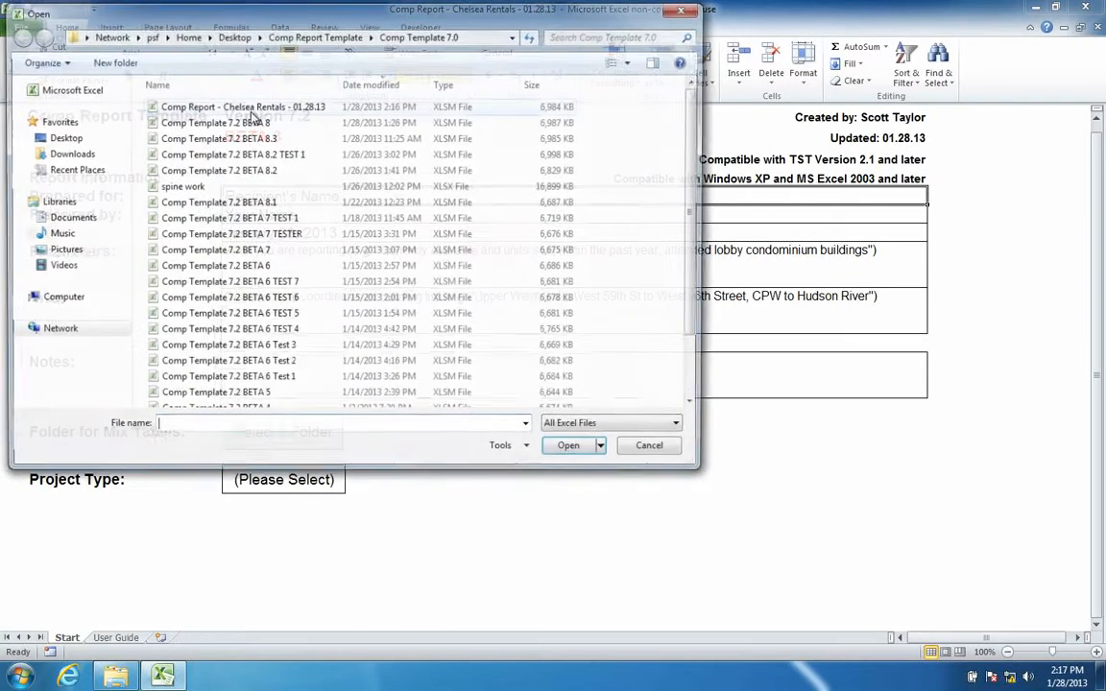
pyautogui.click(68, 139)
pyautogui.doubleClick(204, 122)
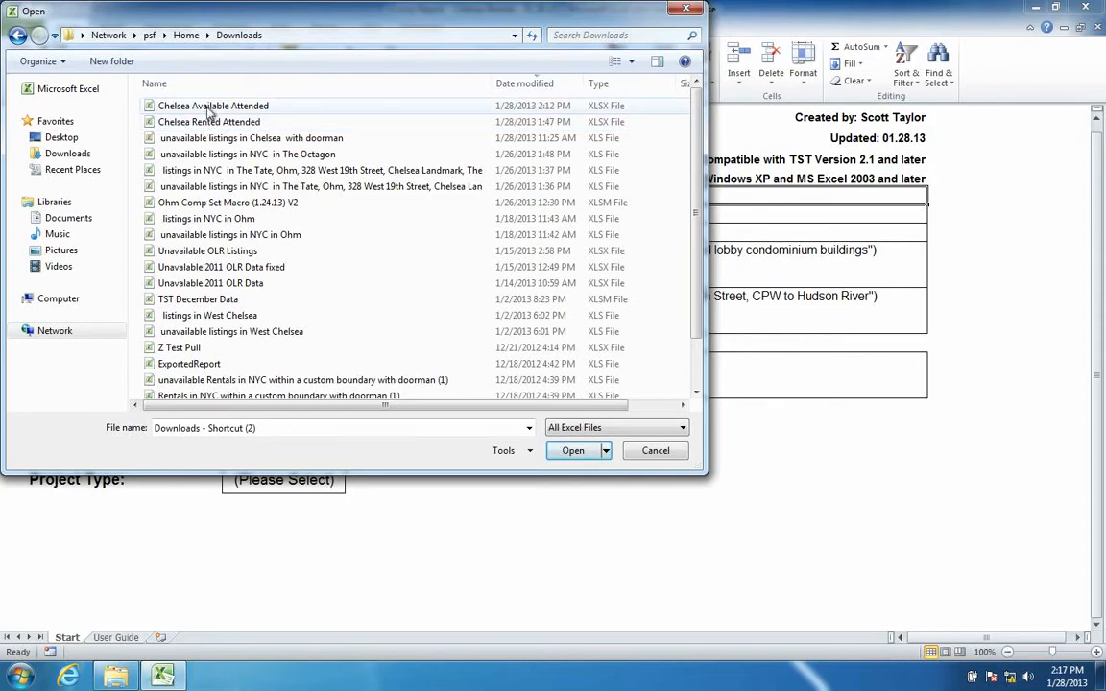
pyautogui.doubleClick(197, 106)
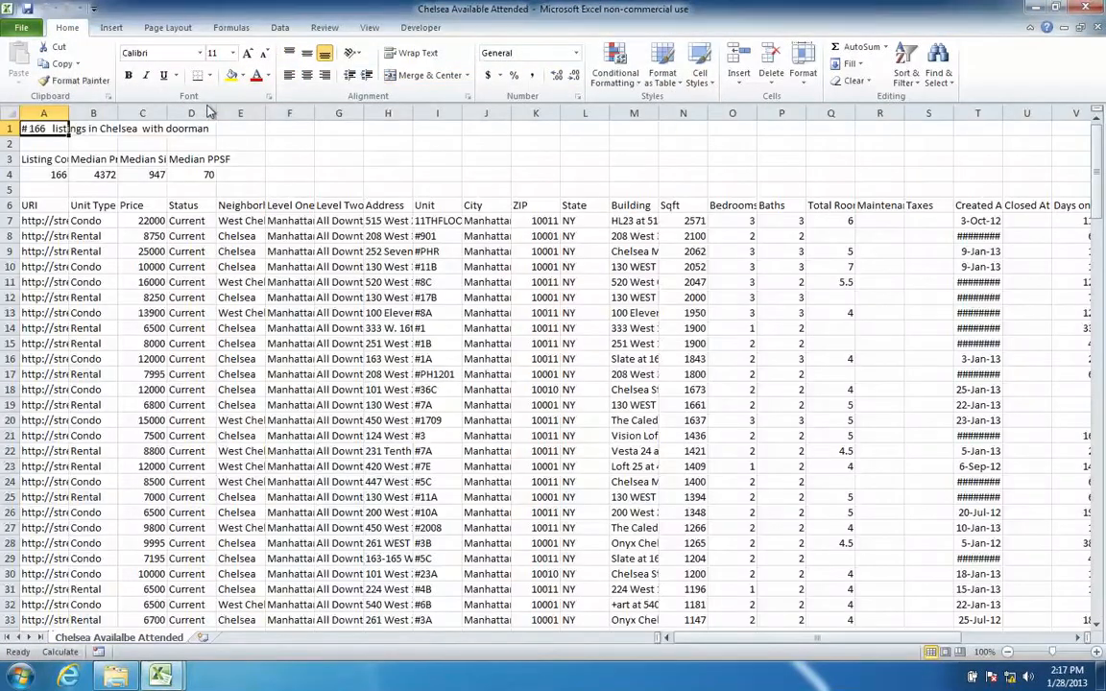
# - Open Chelsea Rented Attended too, then return to the Comp Report - Chelsea Rentals workbook
pyautogui.click(20, 27)
pyautogui.click(43, 95)
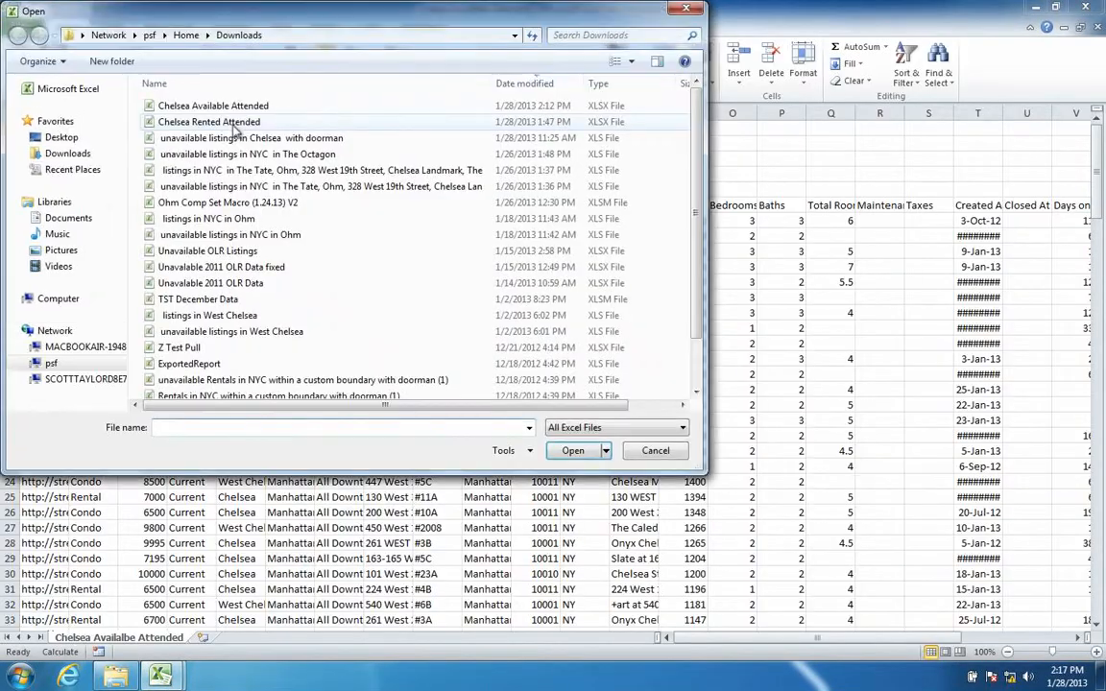
pyautogui.doubleClick(204, 110)
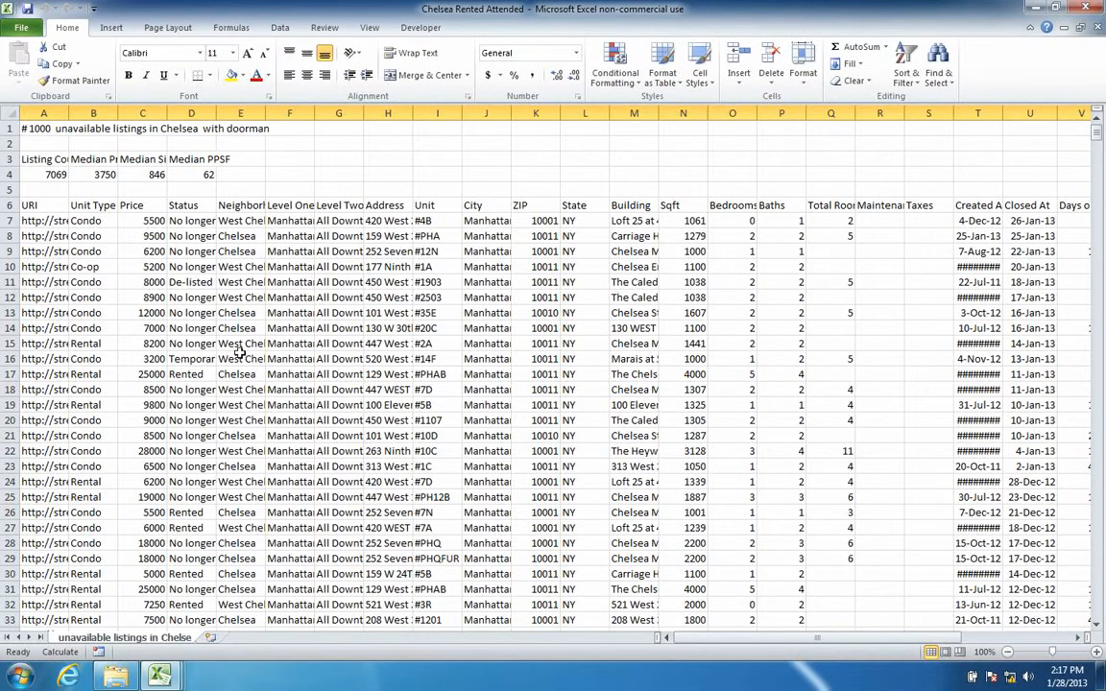
pyautogui.hotkey('alt', 'Tab')
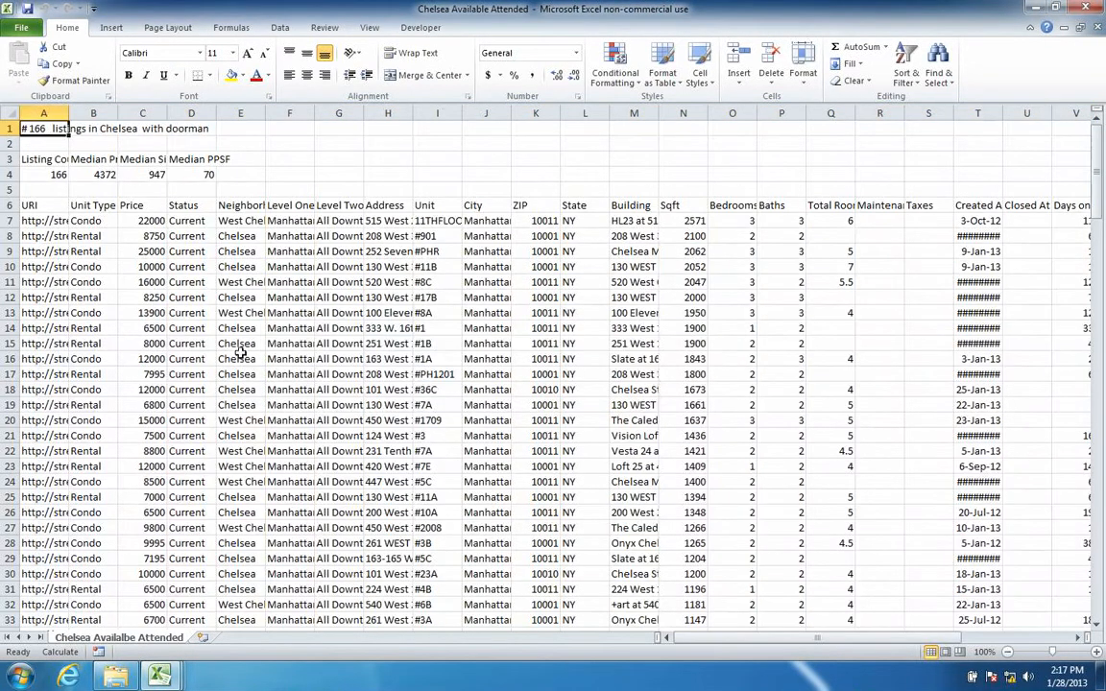
pyautogui.hotkey('alt', 'Tab')
pyautogui.press('Tab')
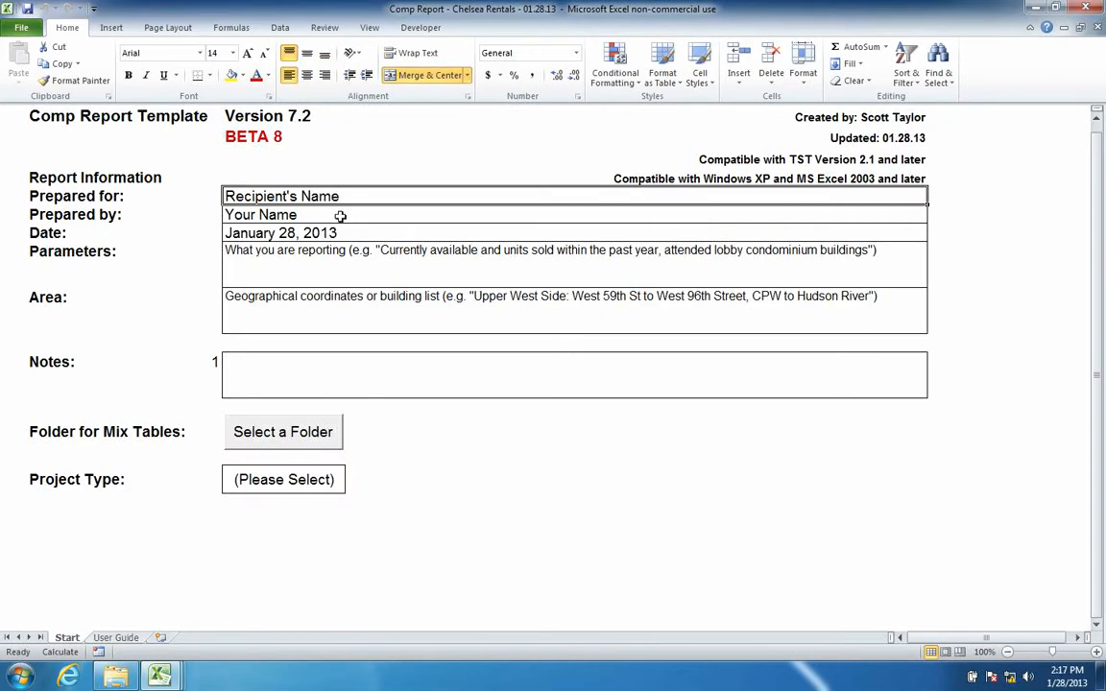
# - Enter the recipient's and the preparer's full names in the report form
pyautogui.write('John Smi')
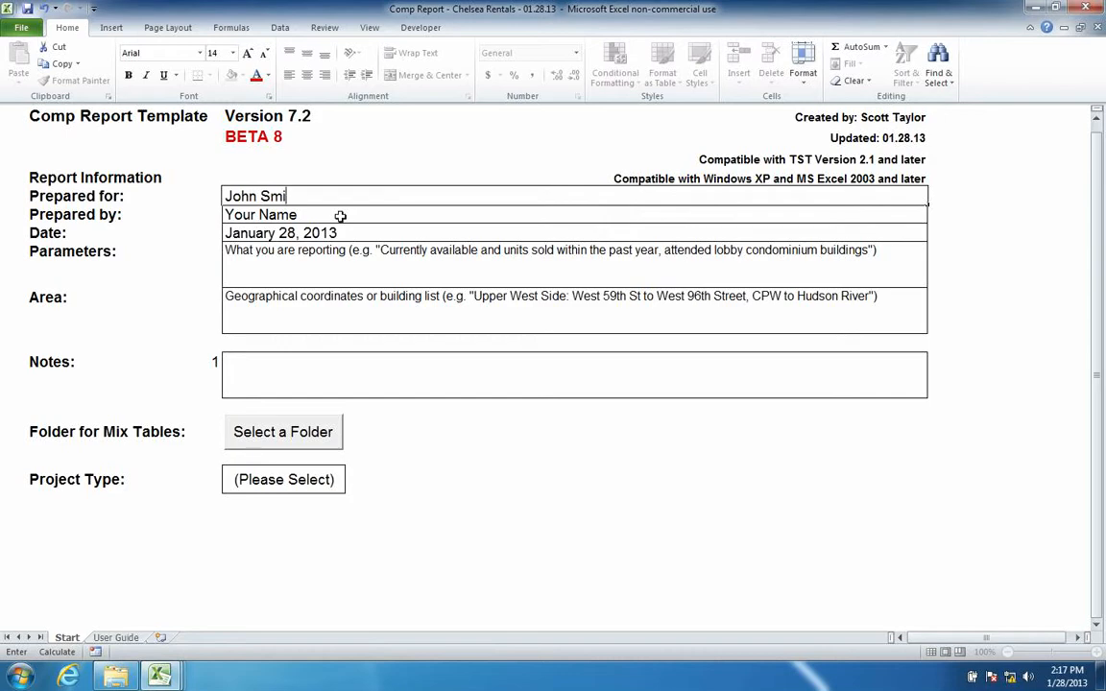
pyautogui.write('th')
pyautogui.press('Return')
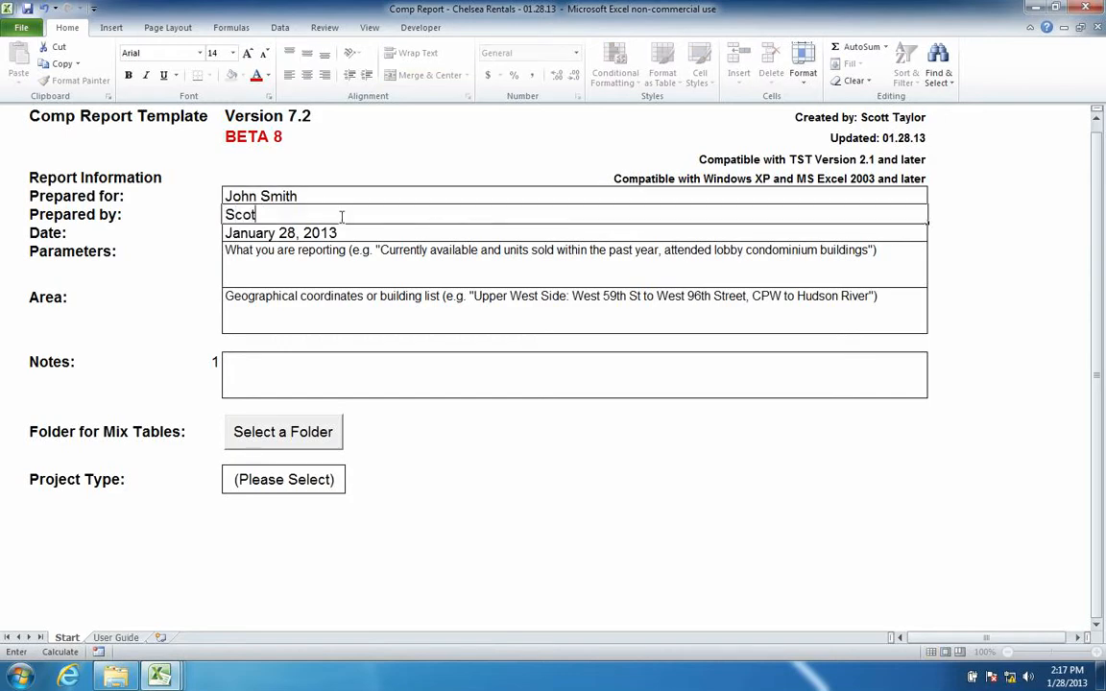
pyautogui.press('Return')
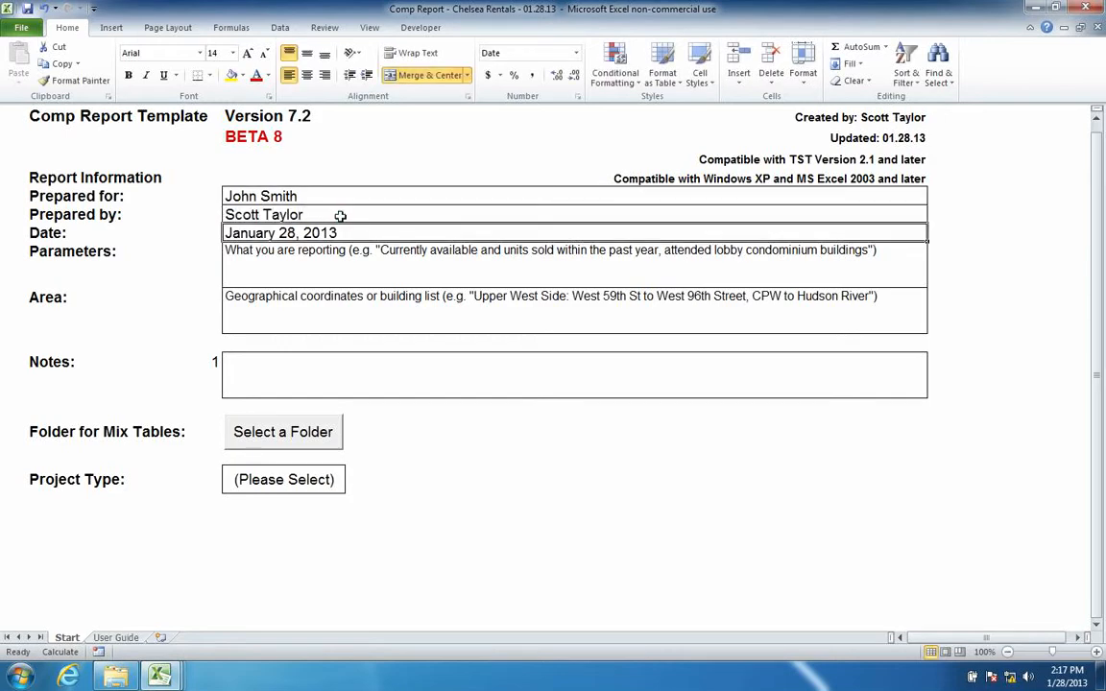
pyautogui.press('Return')
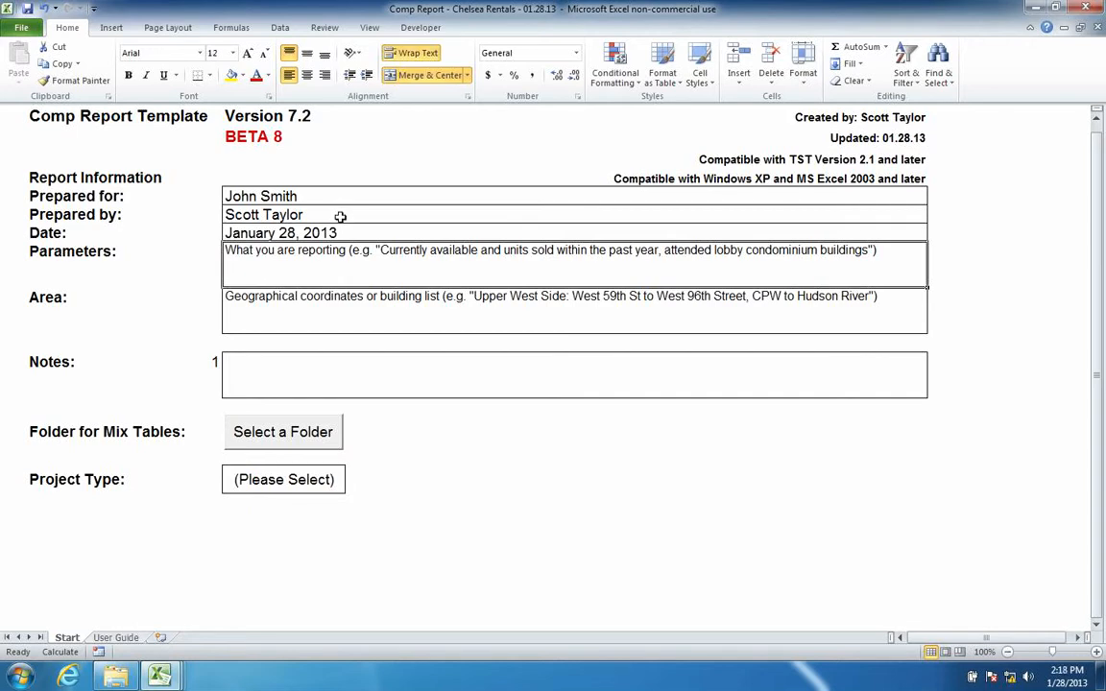
# - Rewrite Parameters for attended lobby rental buildings, replacing sold with rented and condominium with rental
pyautogui.doubleClick(380, 250)
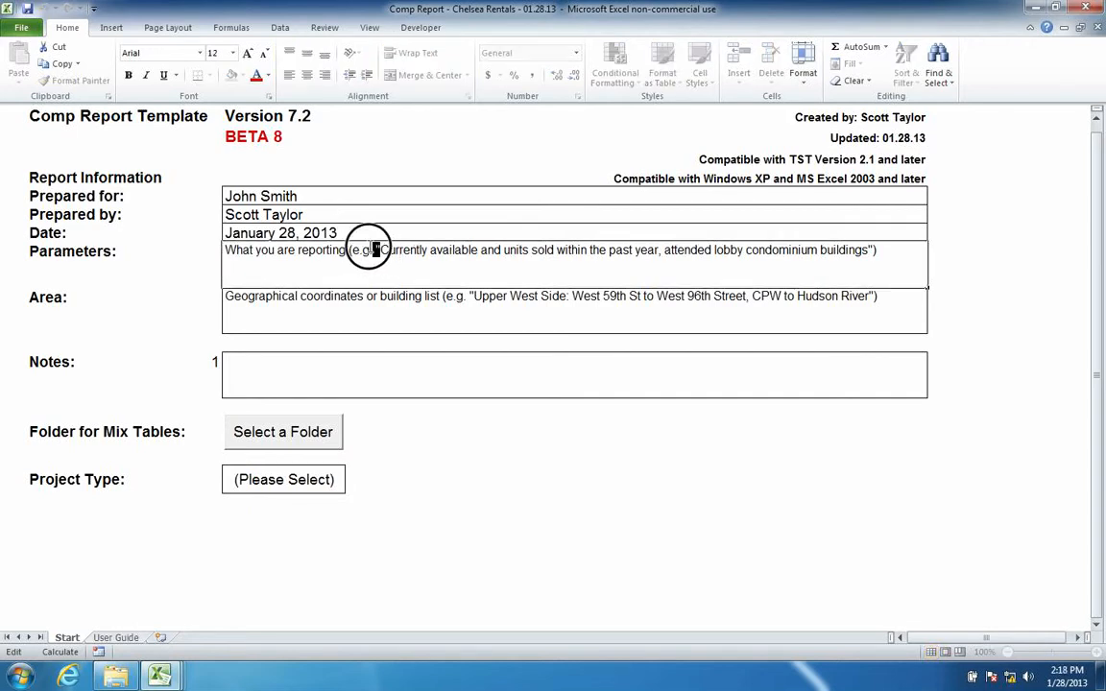
pyautogui.moveTo(380, 249); pyautogui.dragTo(136, 250)
pyautogui.press('BackSpace')
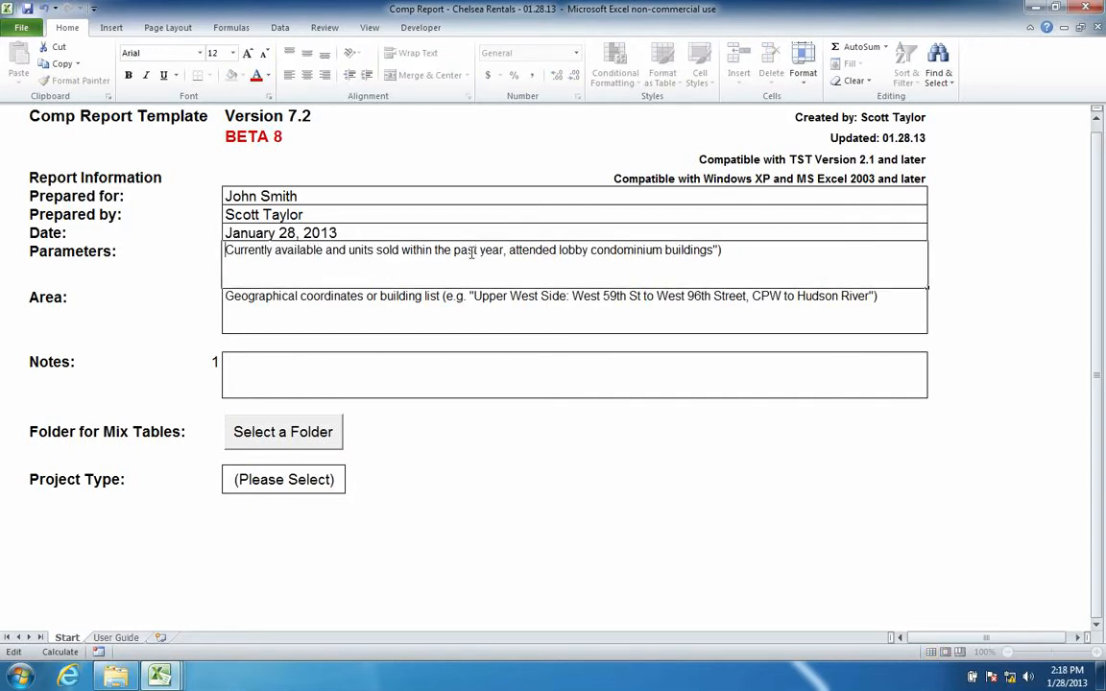
pyautogui.doubleClick(390, 249)
pyautogui.write('rented')
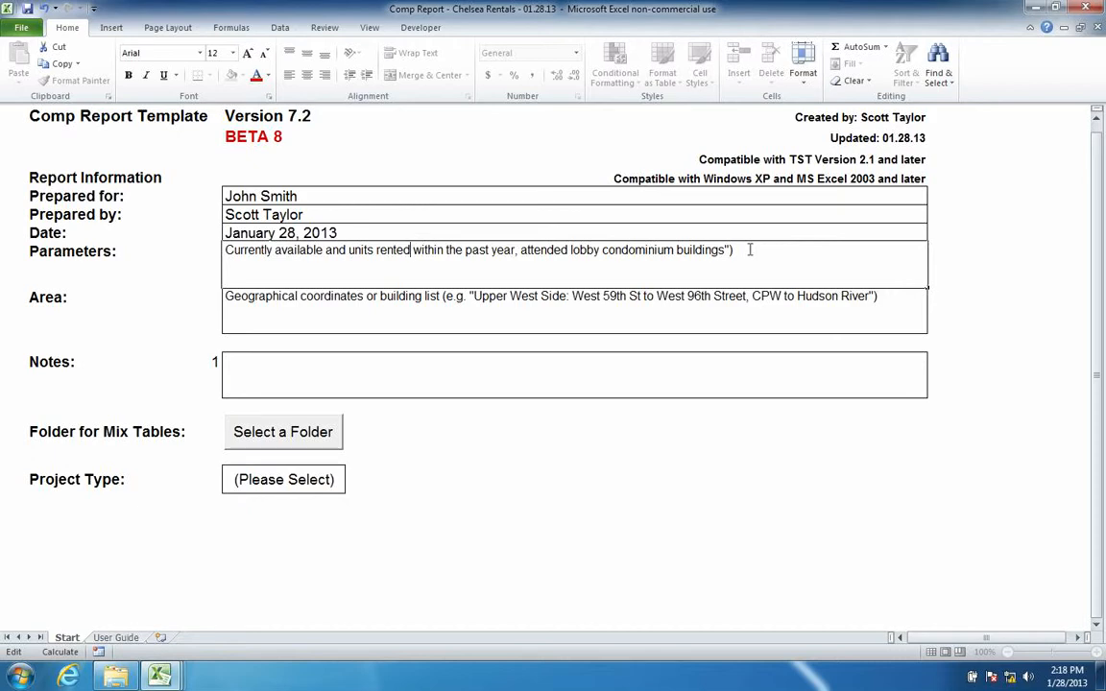
pyautogui.moveTo(601, 250); pyautogui.dragTo(792, 250)
pyautogui.write('rental')
pyautogui.write('.')
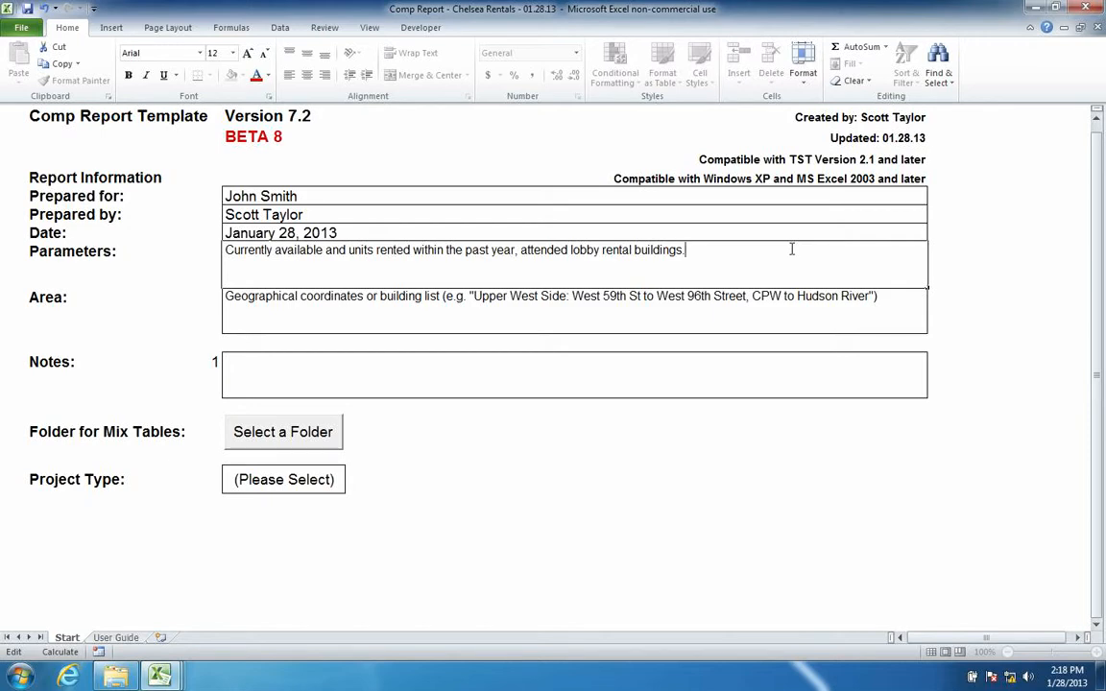
# - Set Area to 'Chelsea: West 14th Street to West 42nd Street, 5th Ave to Hudson River'
pyautogui.click(323, 309)
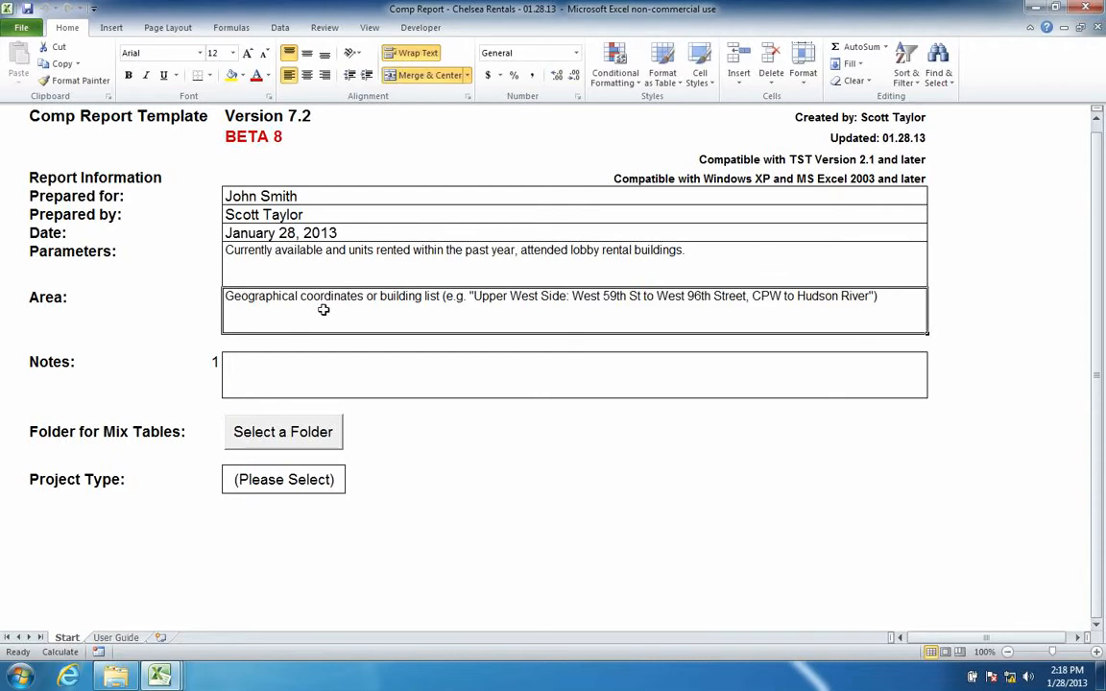
pyautogui.click(463, 302)
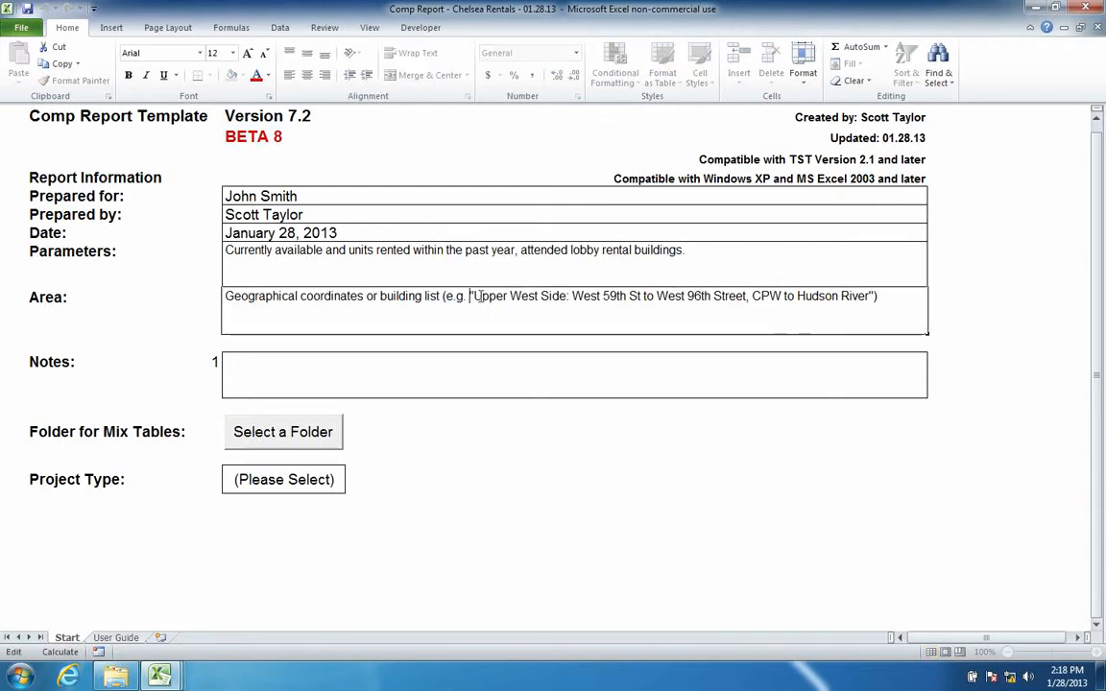
pyautogui.moveTo(474, 299); pyautogui.dragTo(135, 298)
pyautogui.press('Delete')
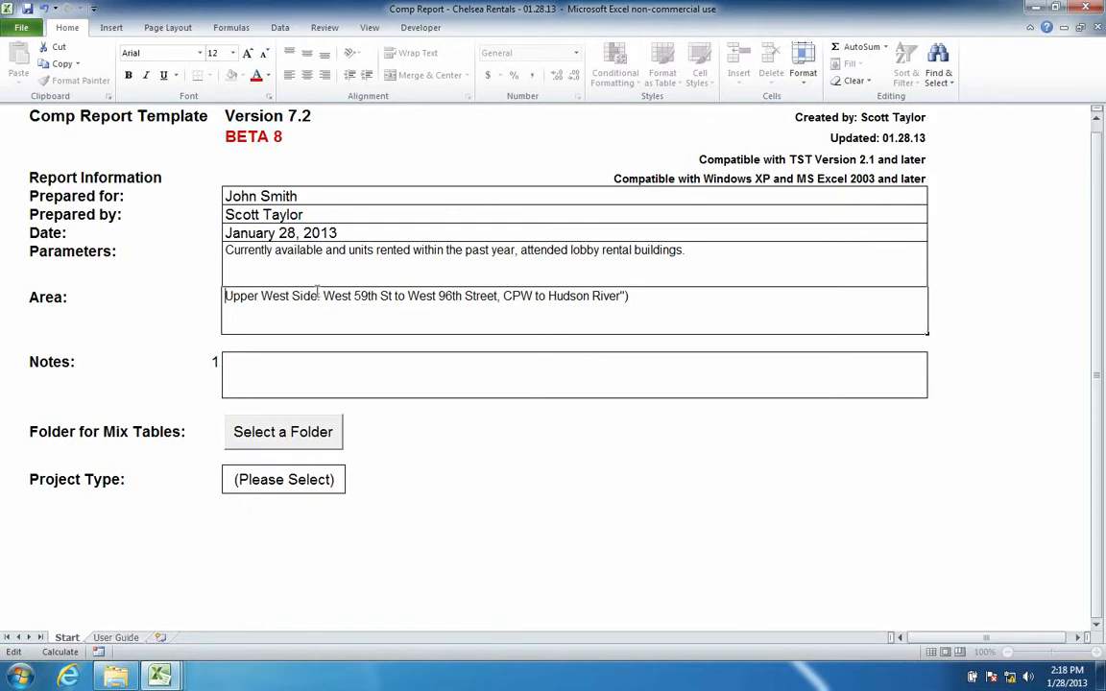
pyautogui.moveTo(319, 295); pyautogui.dragTo(179, 295)
pyautogui.write('Cheleas')
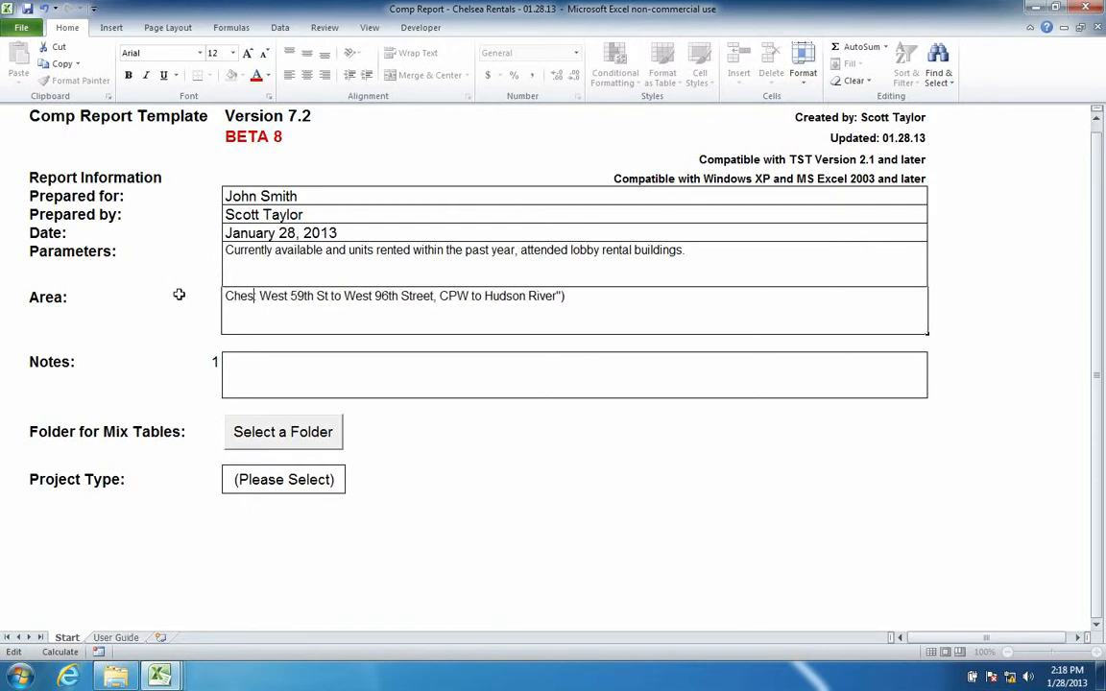
pyautogui.press('BackSpace')
pyautogui.press('BackSpace')
pyautogui.press('BackSpace')
pyautogui.write('sea:')
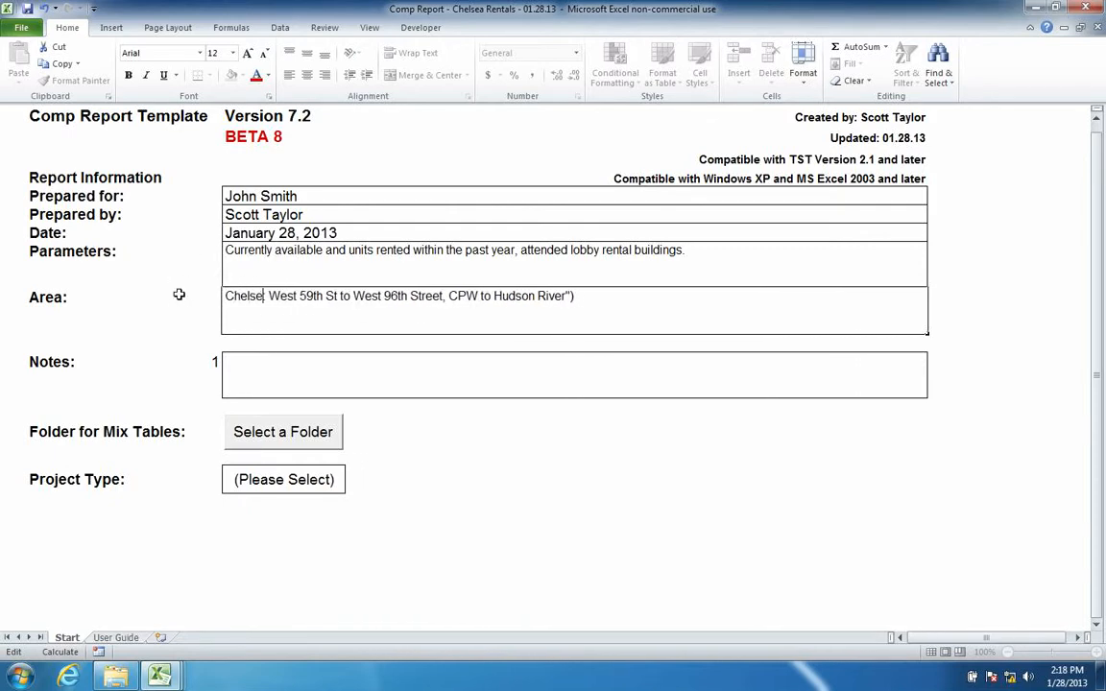
pyautogui.moveTo(275, 295); pyautogui.dragTo(644, 299)
pyautogui.write('West 15')
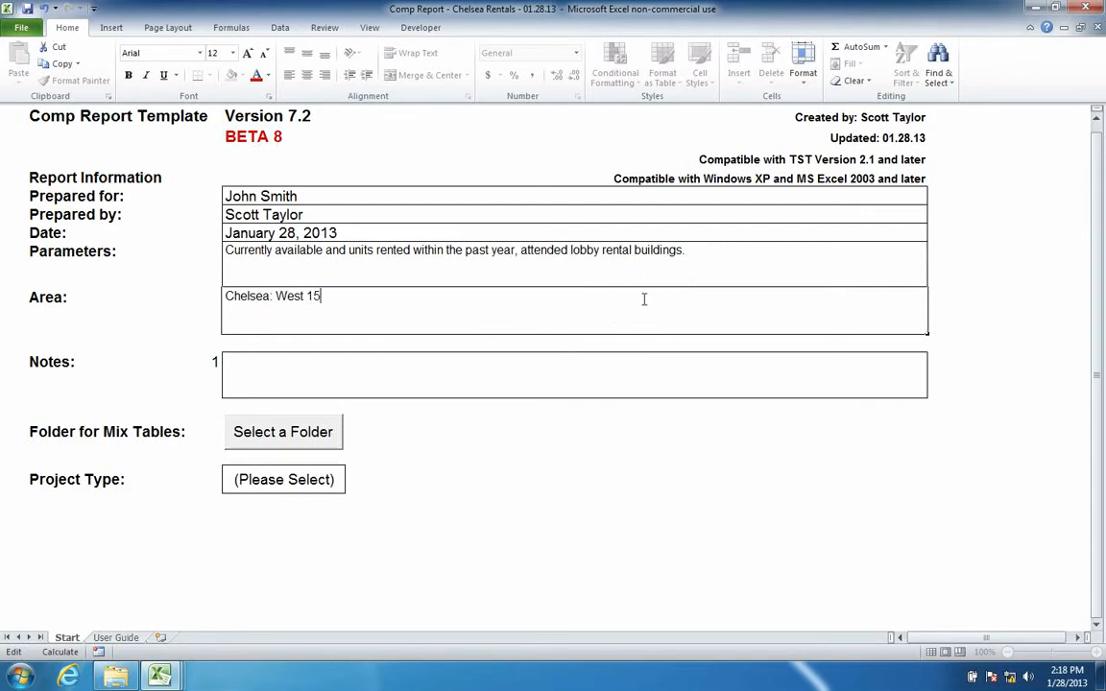
pyautogui.press('BackSpace')
pyautogui.write('4th Street to West ')
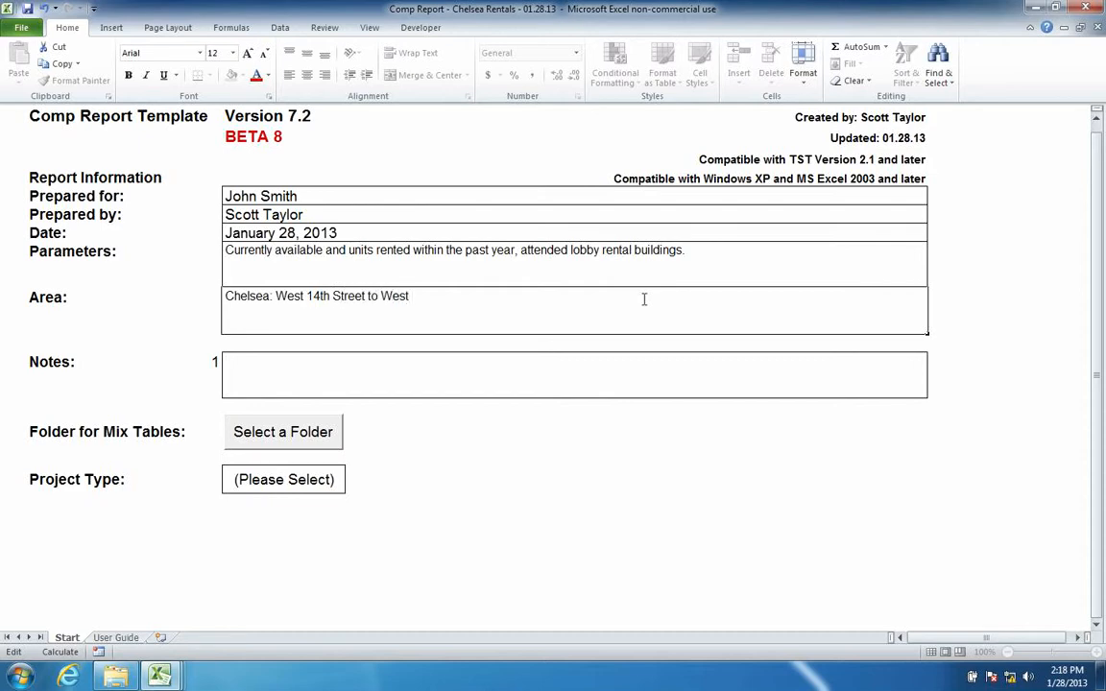
pyautogui.write('42nd Street, 5th Ave to ')
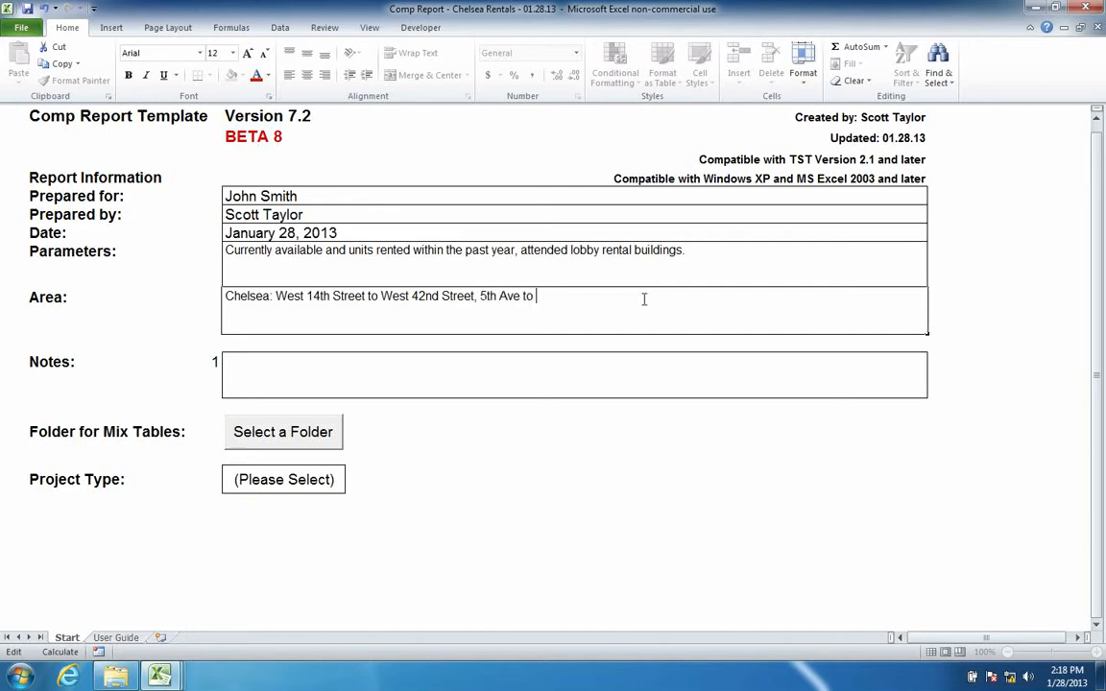
pyautogui.write('Hudson River')
pyautogui.press('Return')
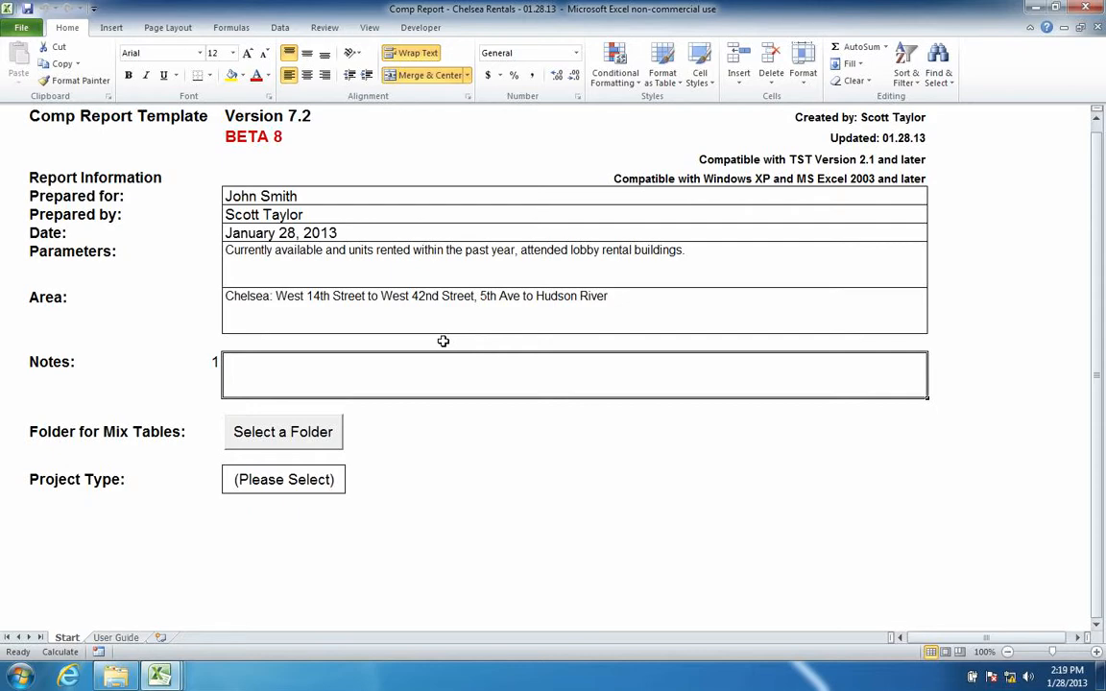
# - Point the Folder for Mix Tables setting to the Desktop's Mix Tables folder
pyautogui.click(261, 434)
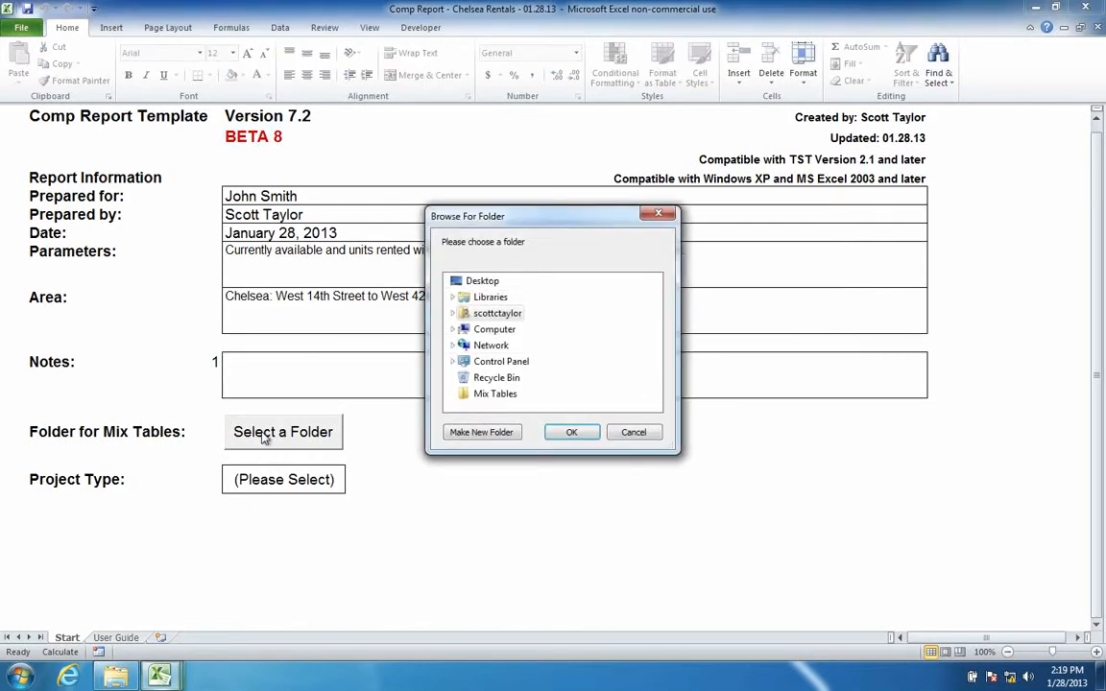
pyautogui.click(487, 395)
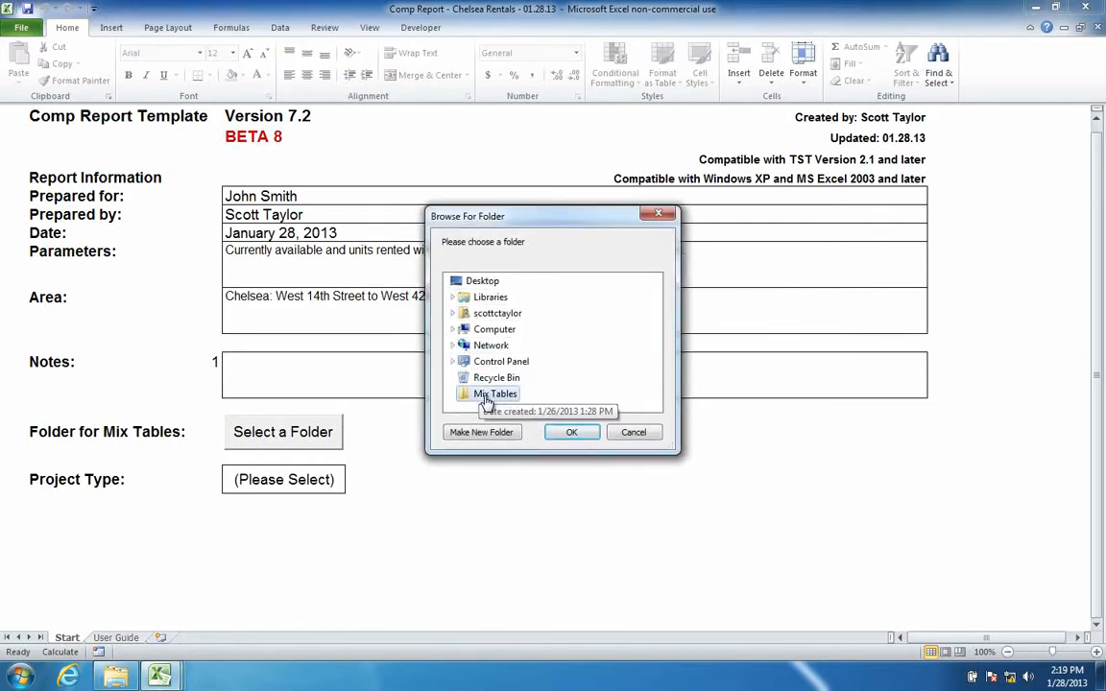
pyautogui.press('Return')
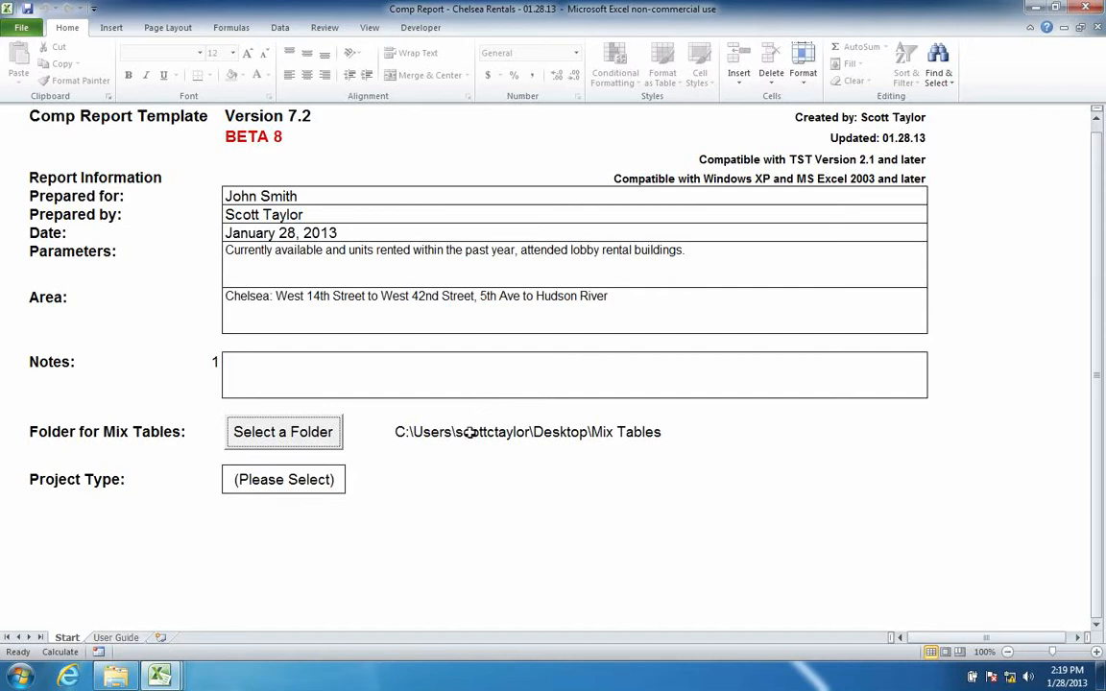
# - Check the folder path cells beside the field, then select the Project Type cell
pyautogui.click(457, 433)
pyautogui.moveTo(458, 433)
pyautogui.mouseDown()
pyautogui.moveTo(524, 423)
pyautogui.moveTo(608, 441)
pyautogui.mouseUp()
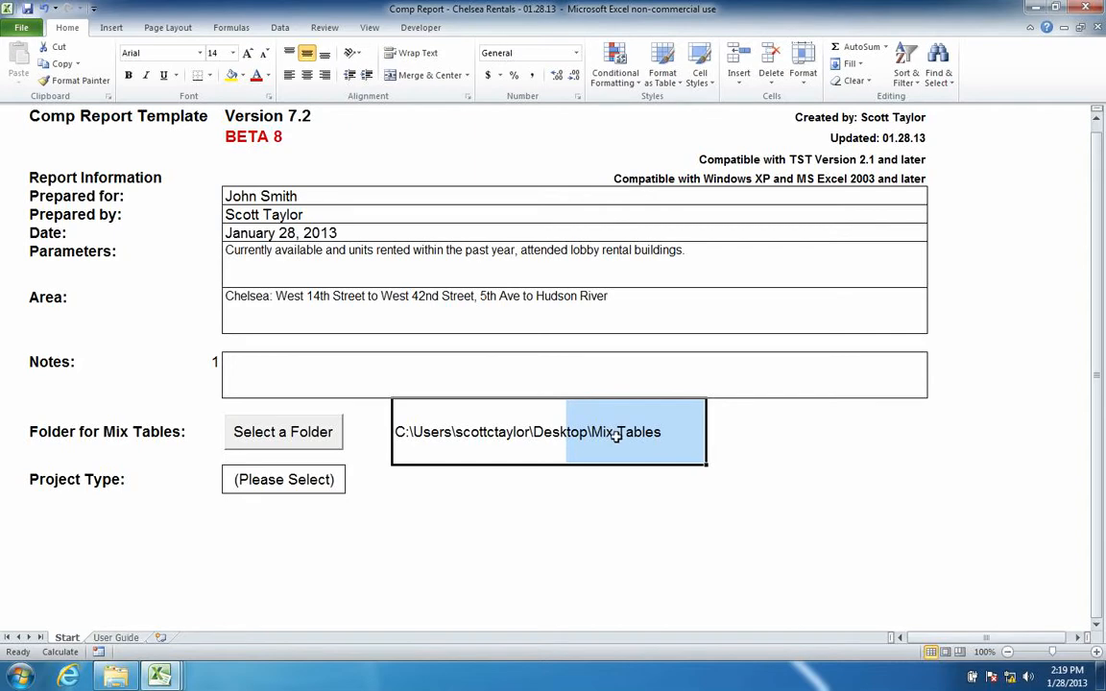
pyautogui.click(616, 435)
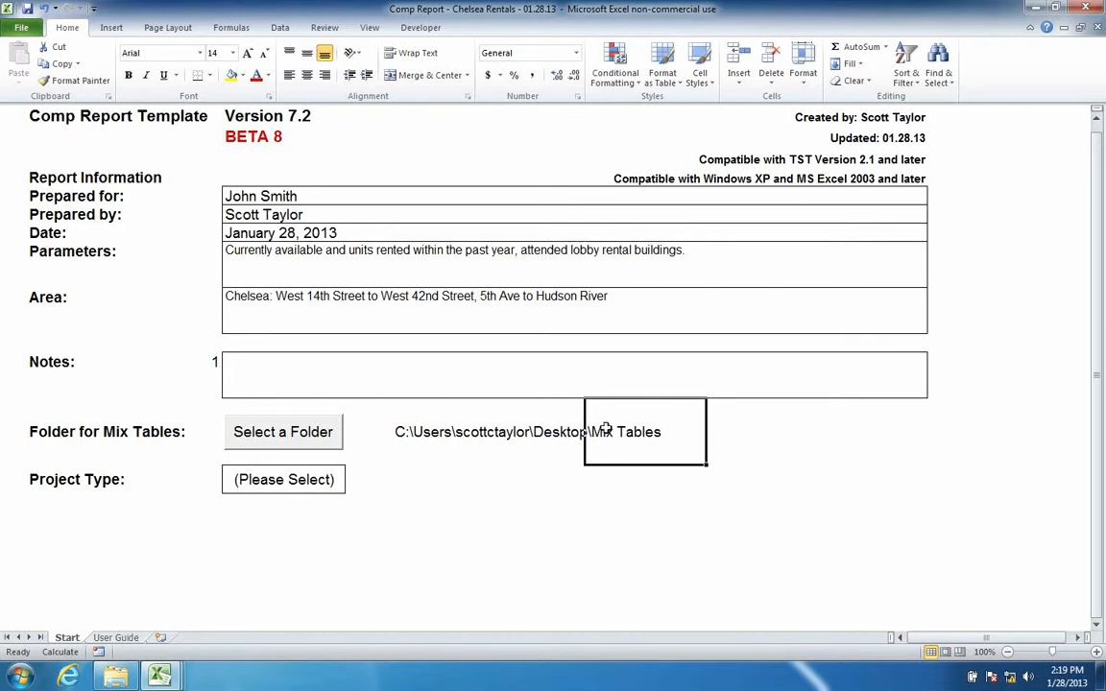
pyautogui.click(461, 440)
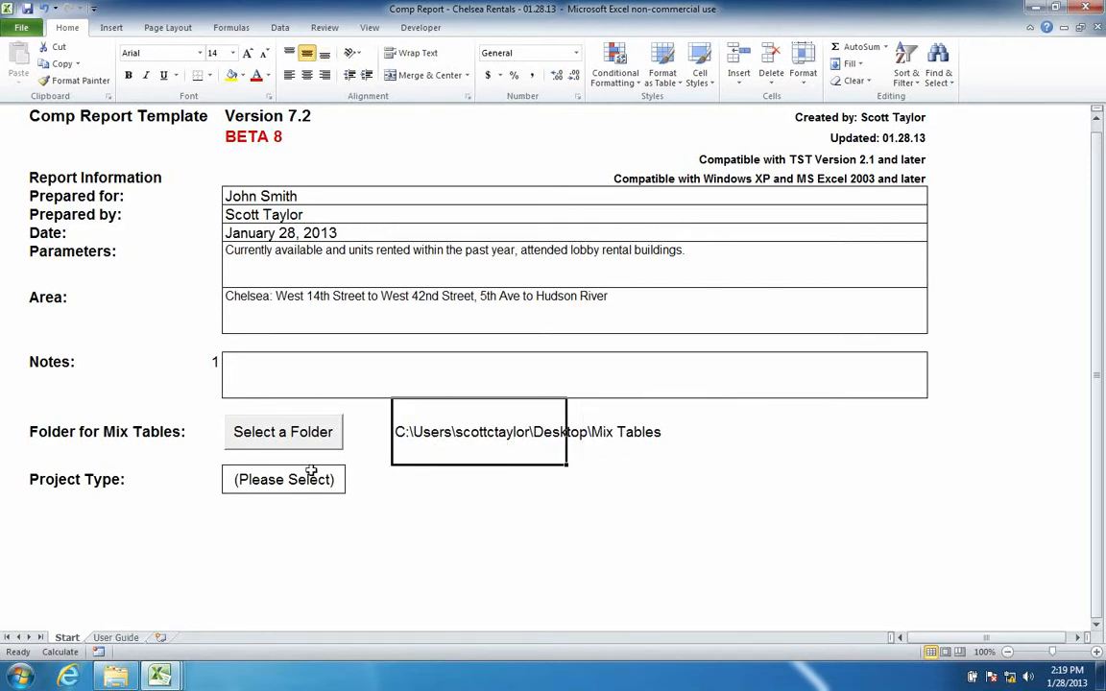
pyautogui.click(240, 479)
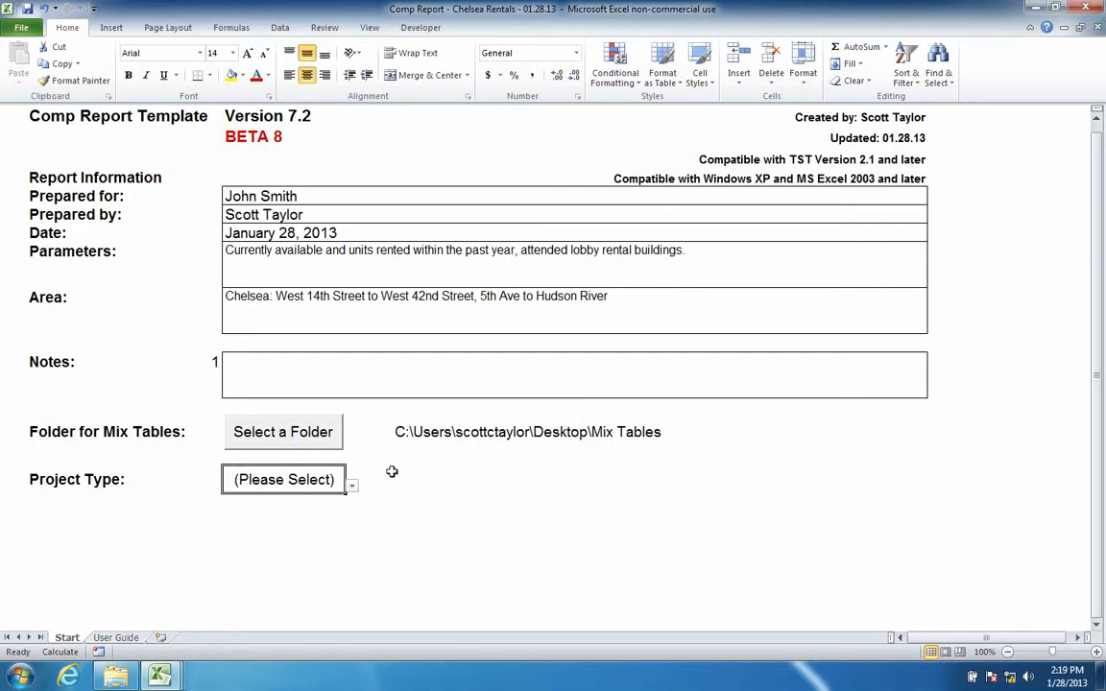
# - Choose Rentals from the Project Type dropdown
pyautogui.click(353, 487)
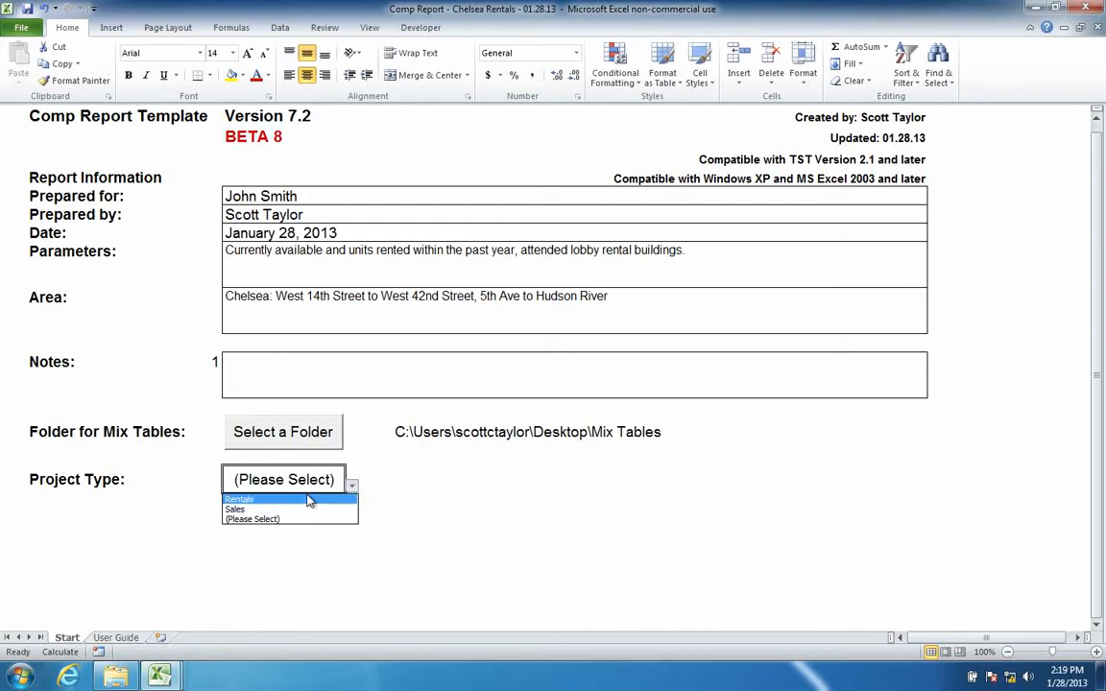
pyautogui.click(311, 500)
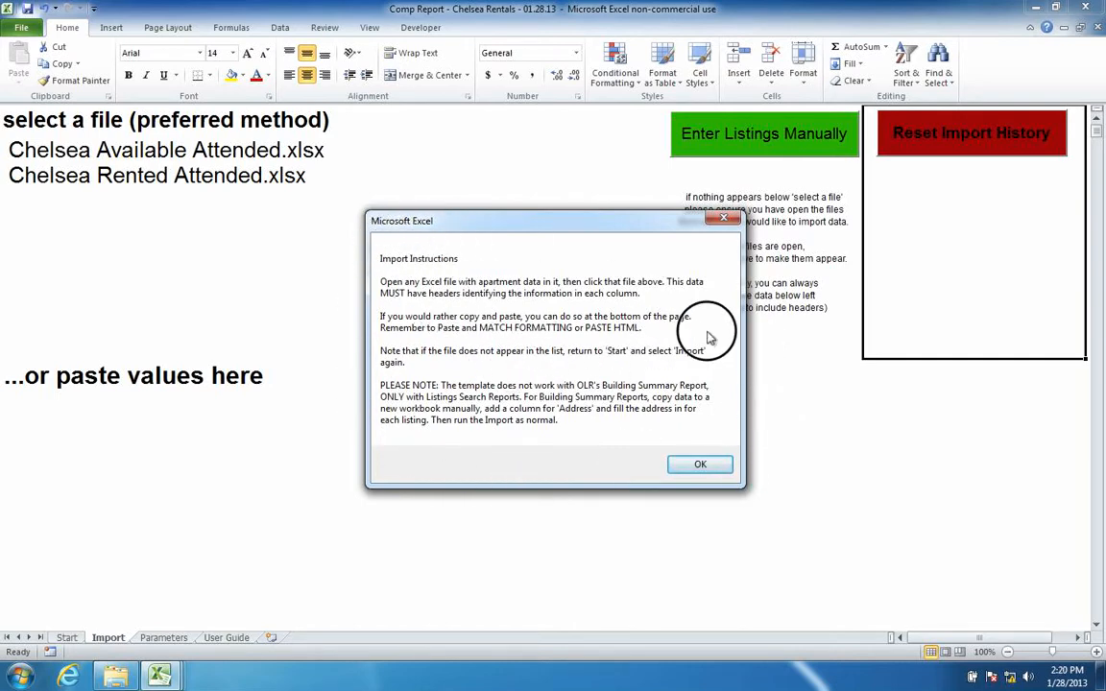
# - Dismiss the import instructions and look over the select-a-file and paste-values blocks
pyautogui.click(709, 466)
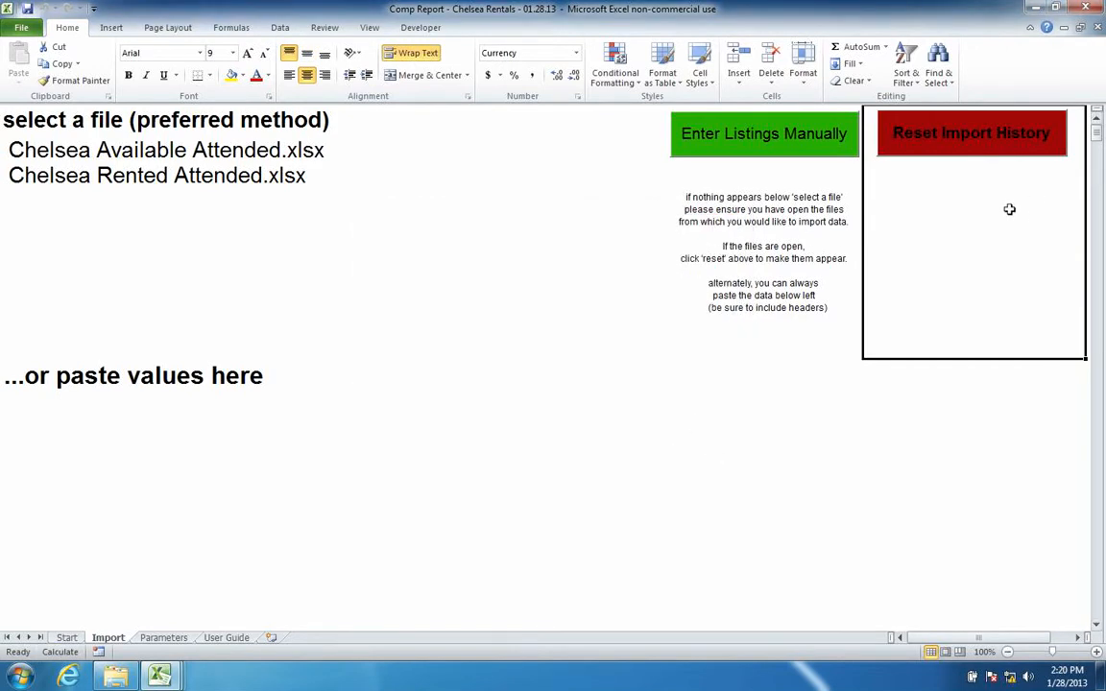
pyautogui.moveTo(1008, 206); pyautogui.dragTo(681, 129)
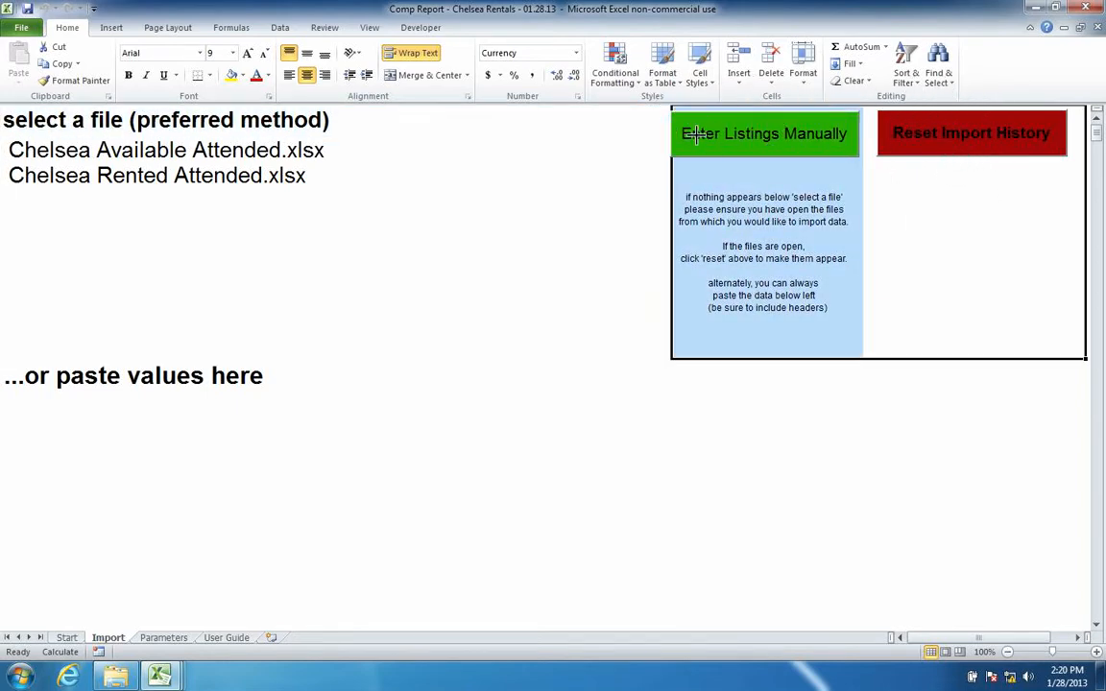
pyautogui.click(119, 387)
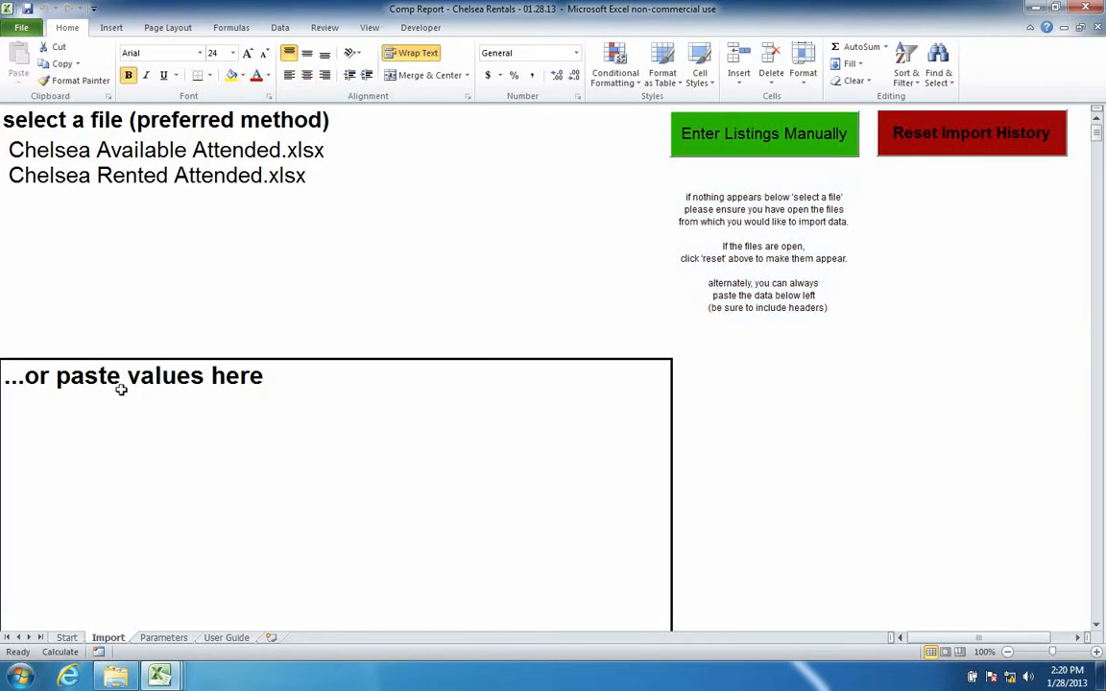
pyautogui.click(115, 109)
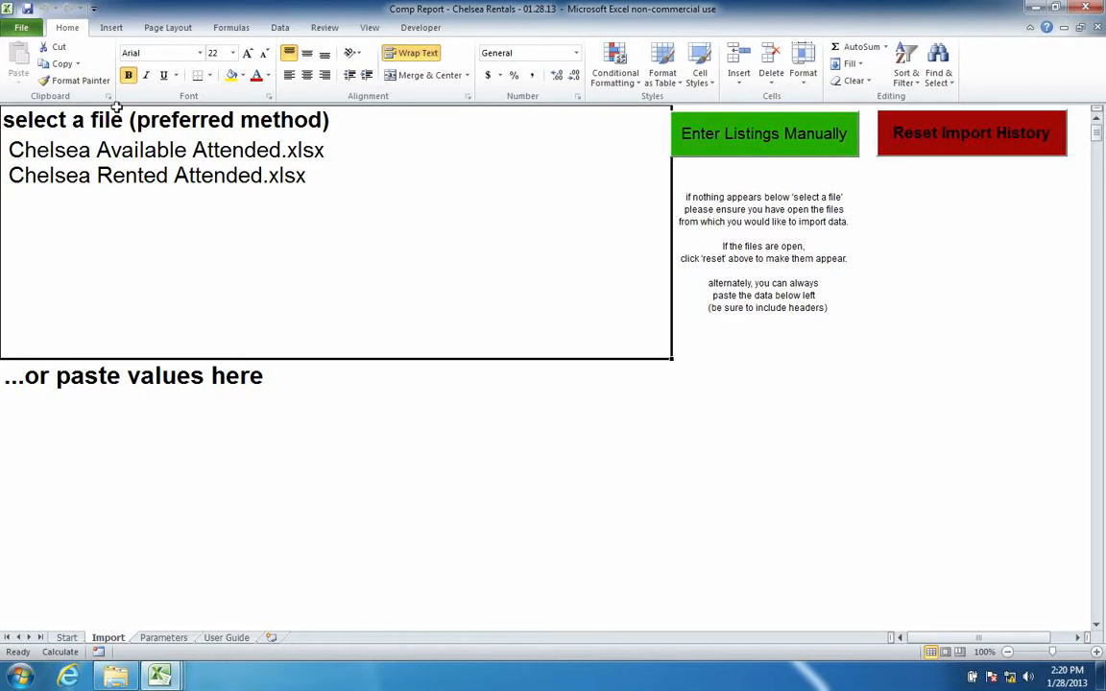
pyautogui.click(116, 416)
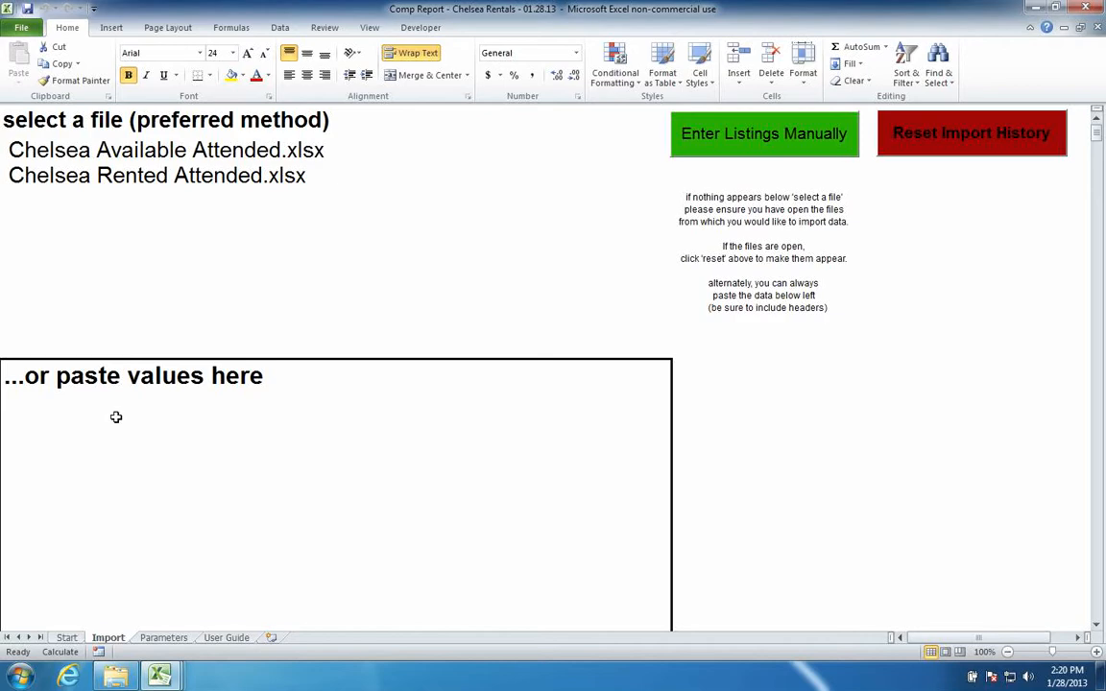
pyautogui.click(140, 119)
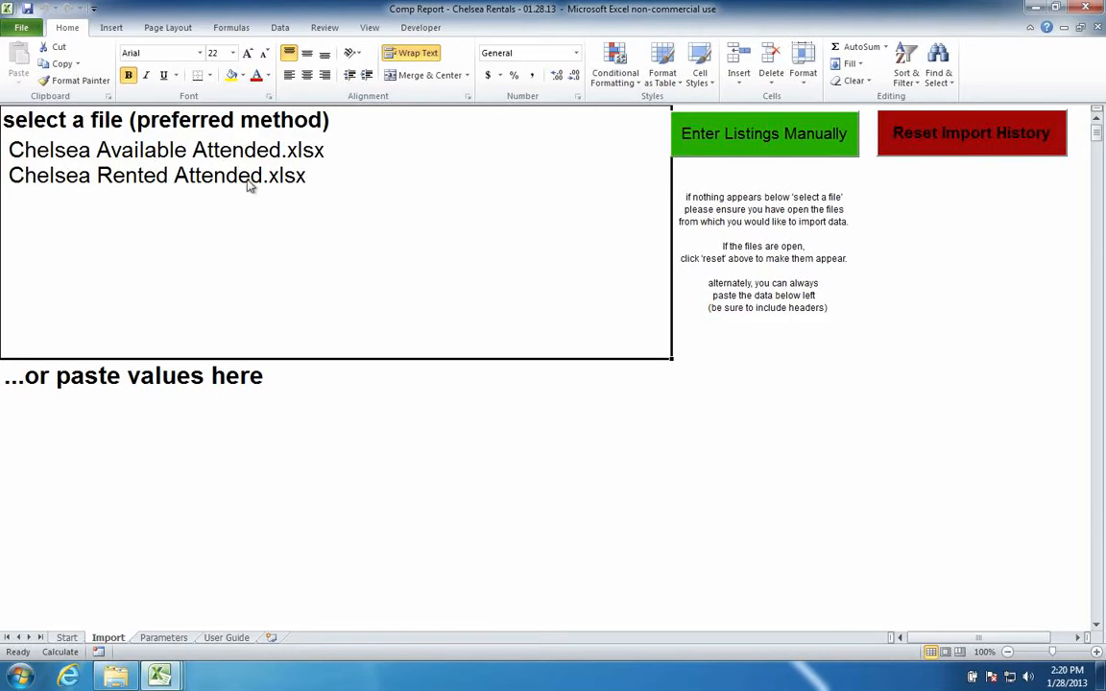
# - Import the Chelsea Available Attended and Chelsea Rented Attended files, confirming each reopen
pyautogui.click(165, 155)
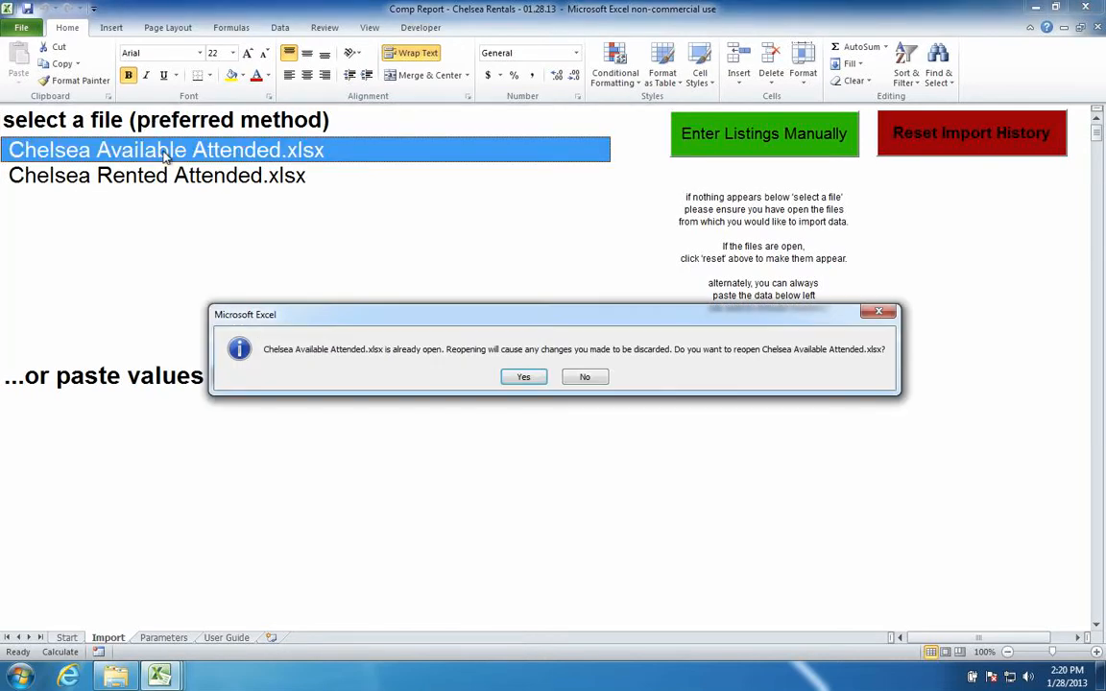
pyautogui.press('Return')
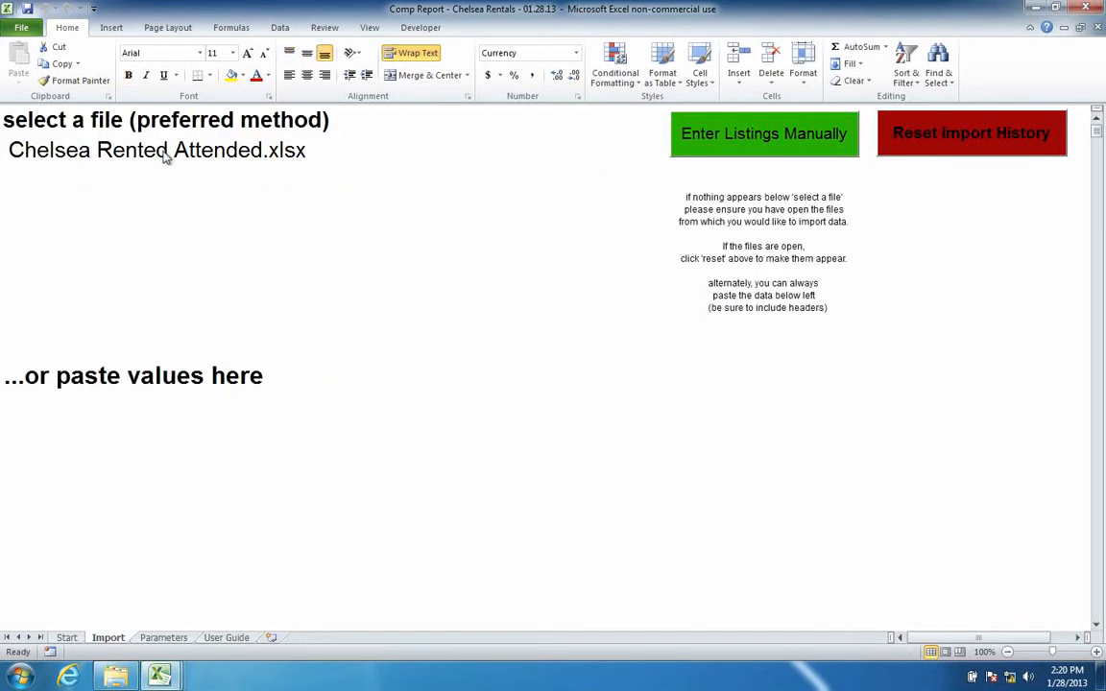
pyautogui.click(163, 155)
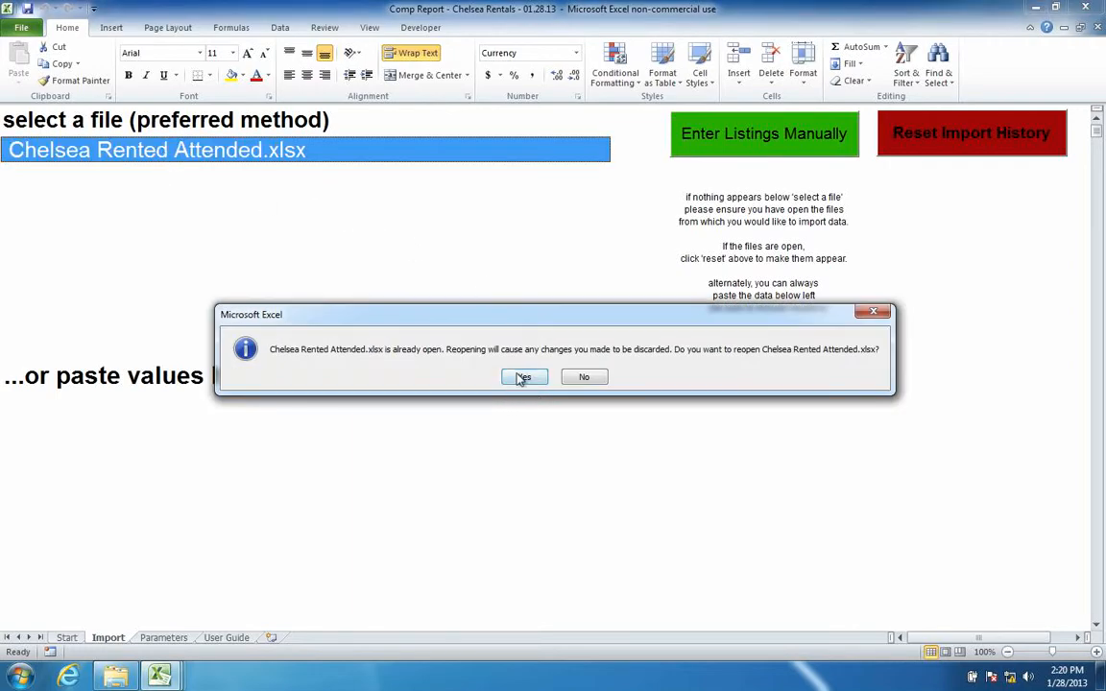
pyautogui.click(524, 376)
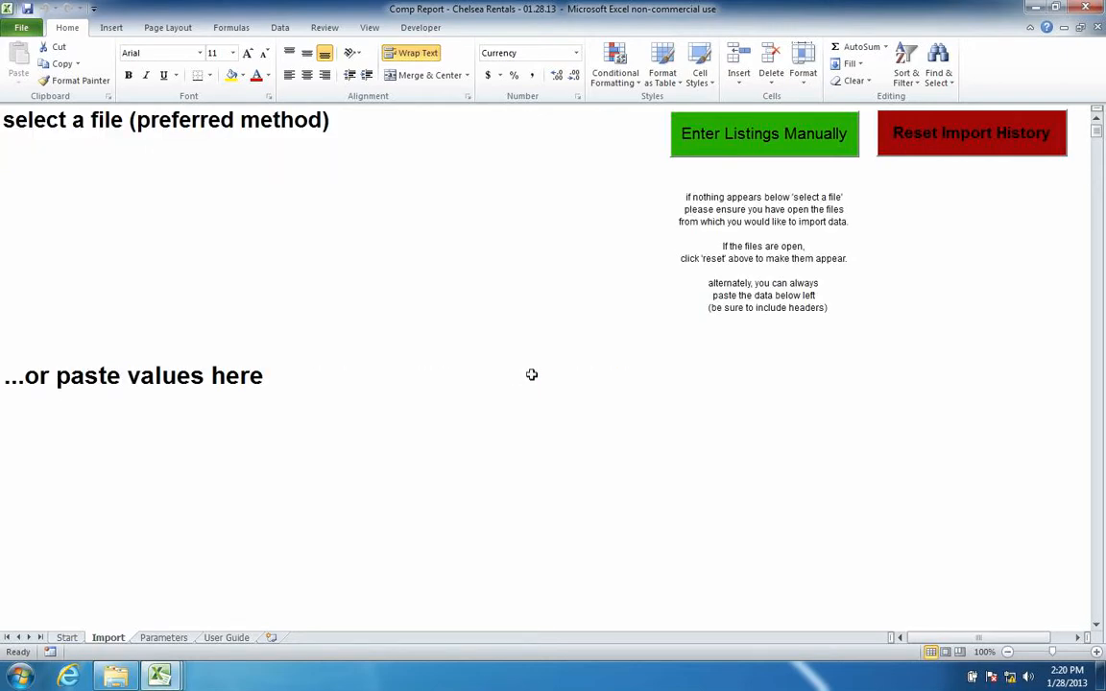
pyautogui.click(35, 29)
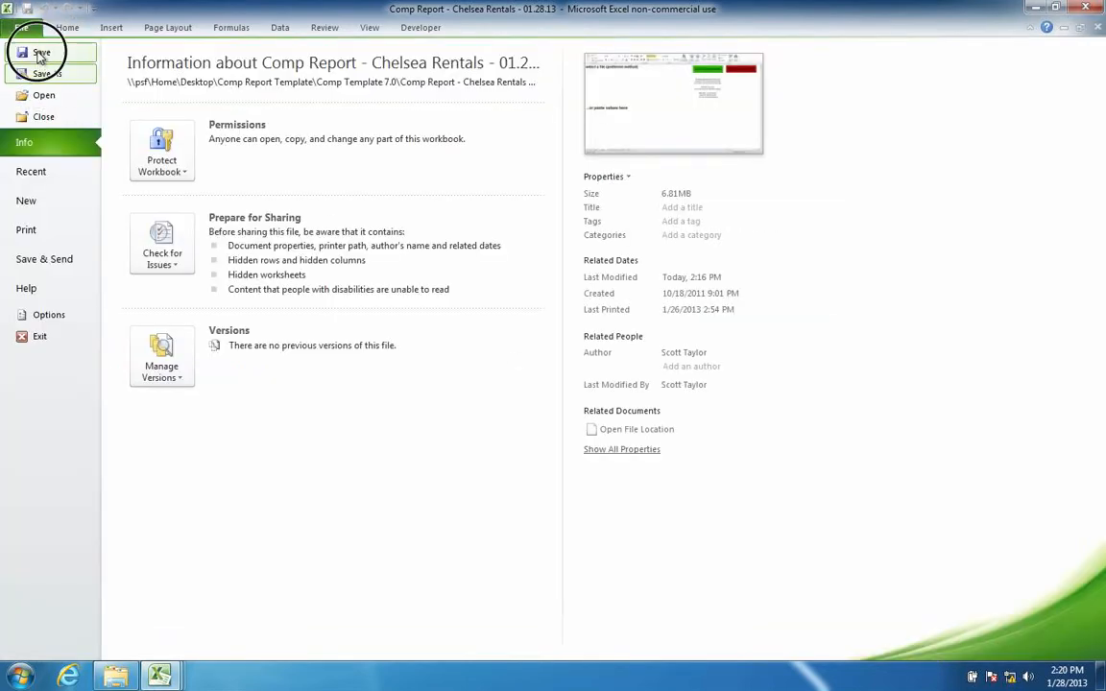
# - Save the Comp Report workbook from the File backstage
pyautogui.click(38, 53)
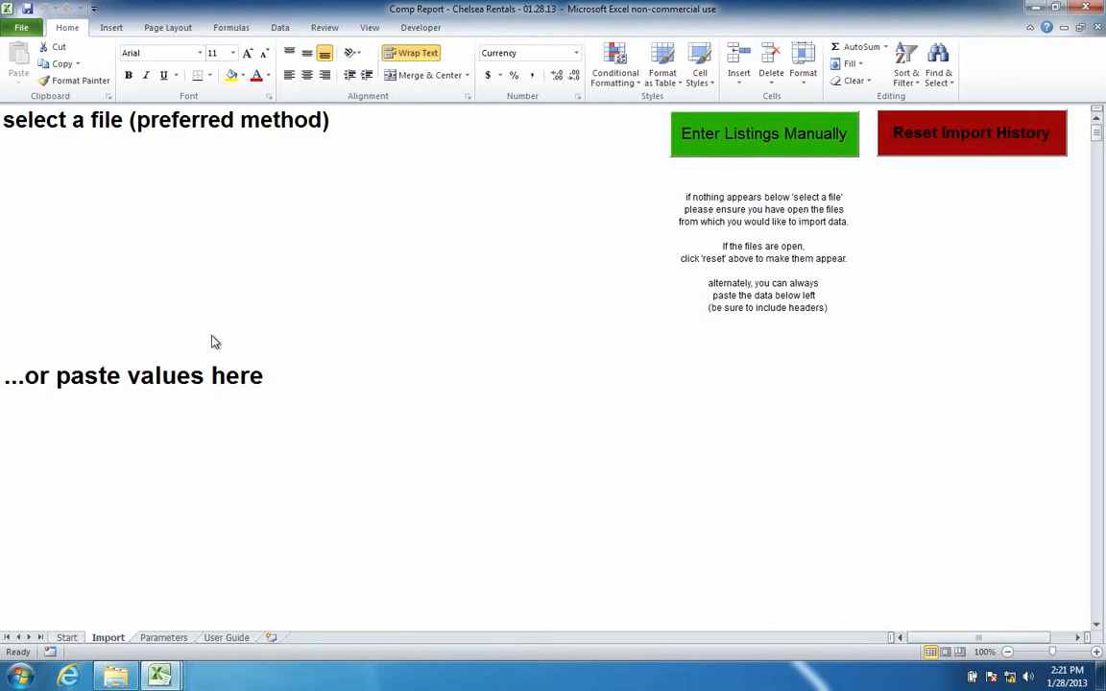
# - On the Parameters sheet, untick Co-op to exclude co-op buildings
pyautogui.click(161, 638)
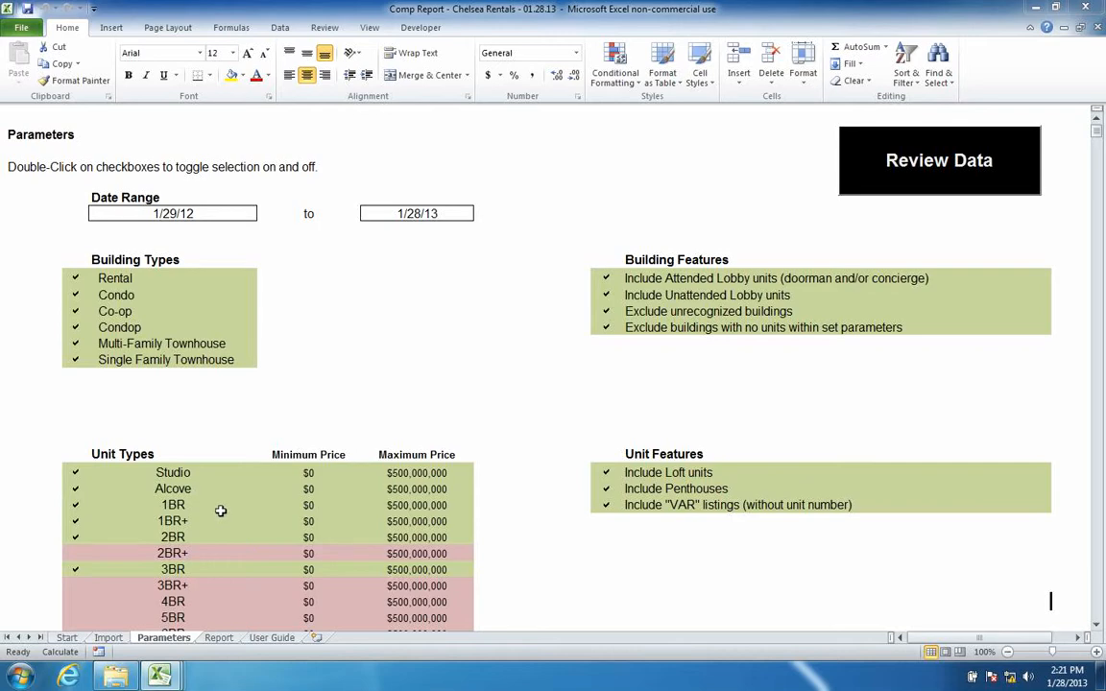
pyautogui.scroll(-1, 221, 510)
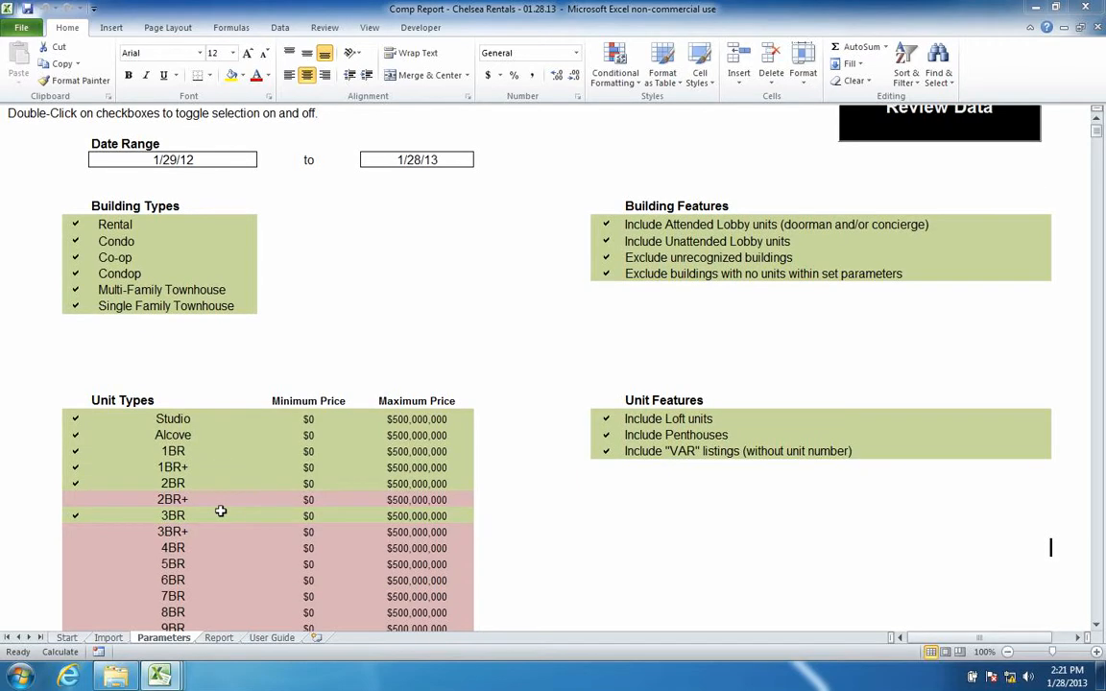
pyautogui.doubleClick(75, 257)
pyautogui.scroll(-1, 187, 377)
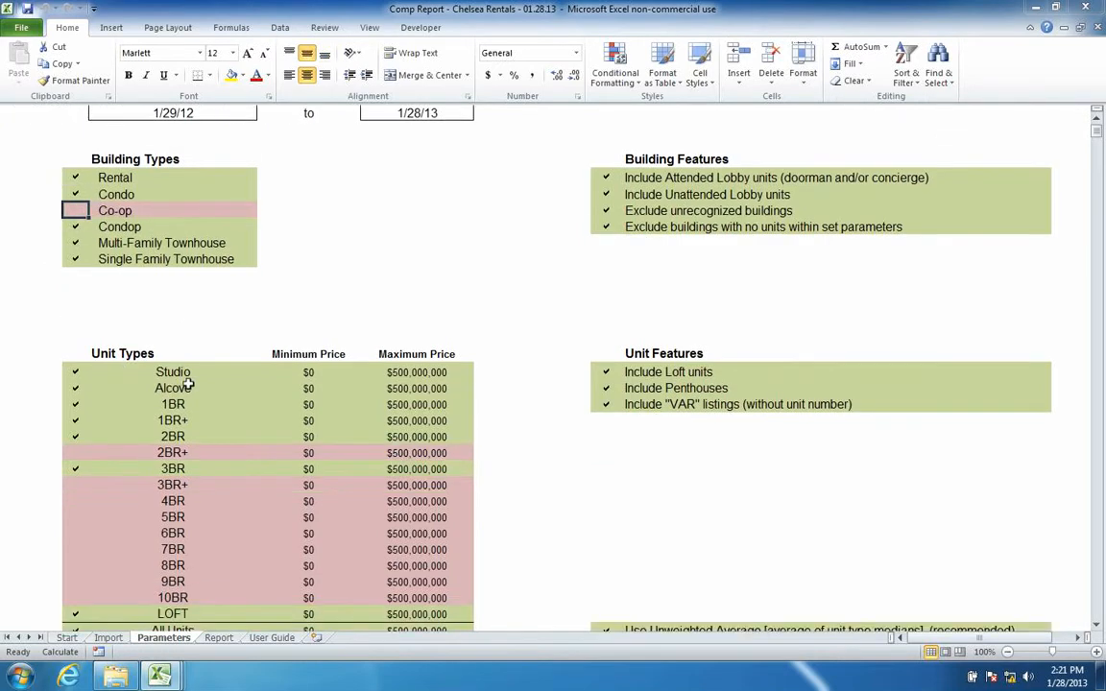
pyautogui.scroll(2, 189, 384)
pyautogui.scroll(-11, 189, 384)
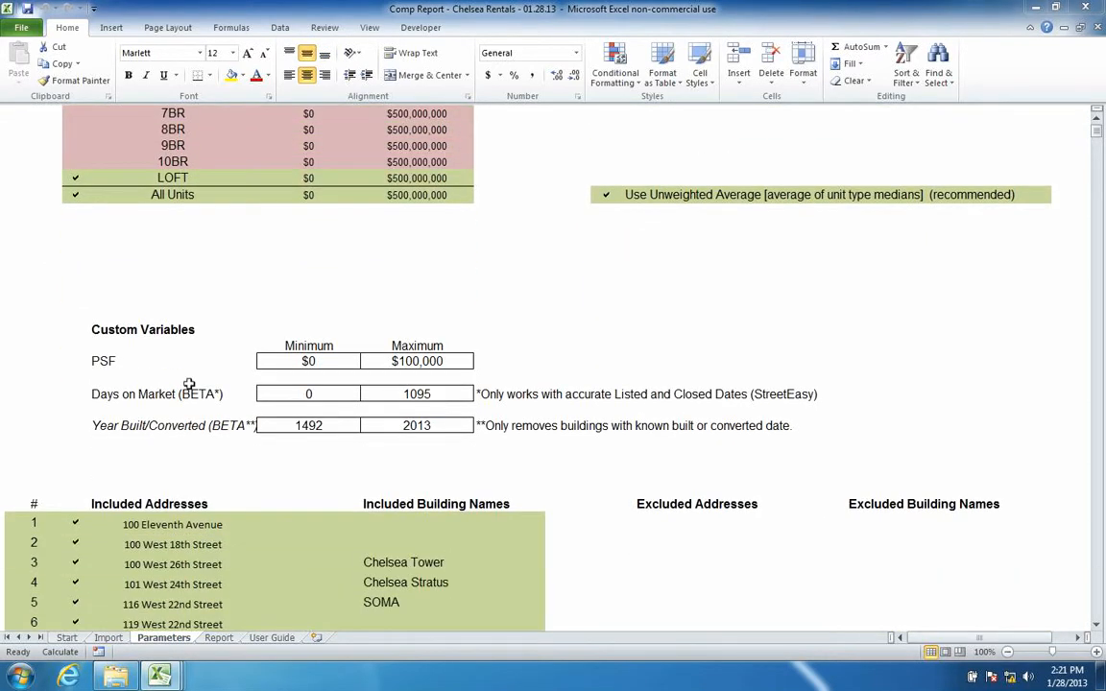
pyautogui.scroll(-4, 189, 384)
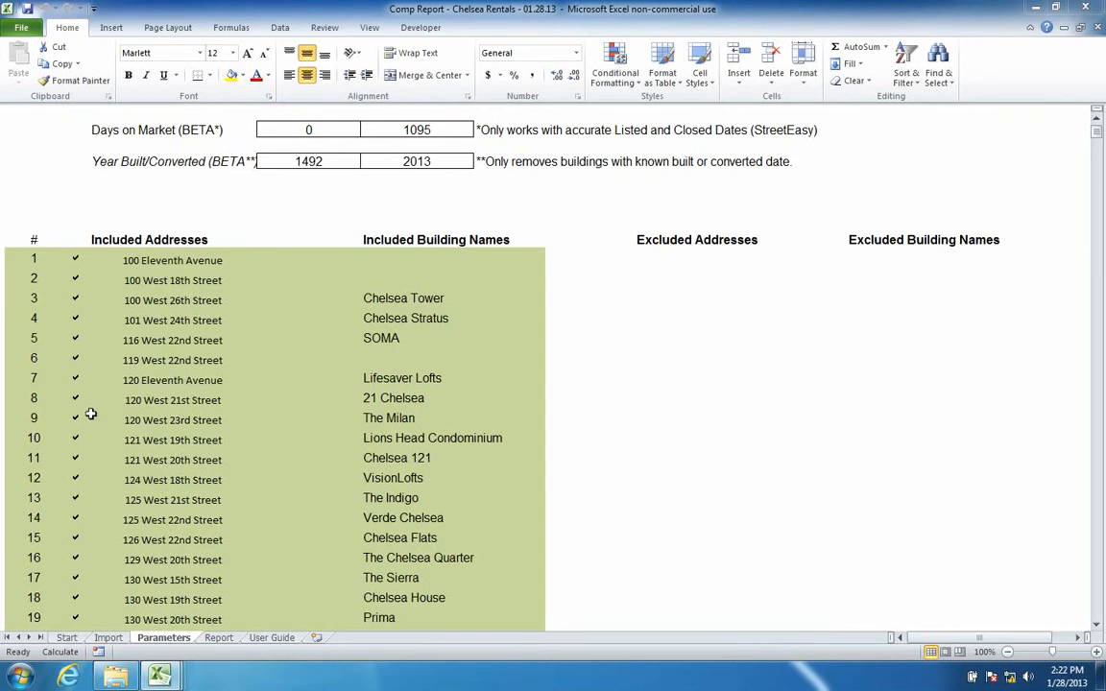
pyautogui.click(73, 357)
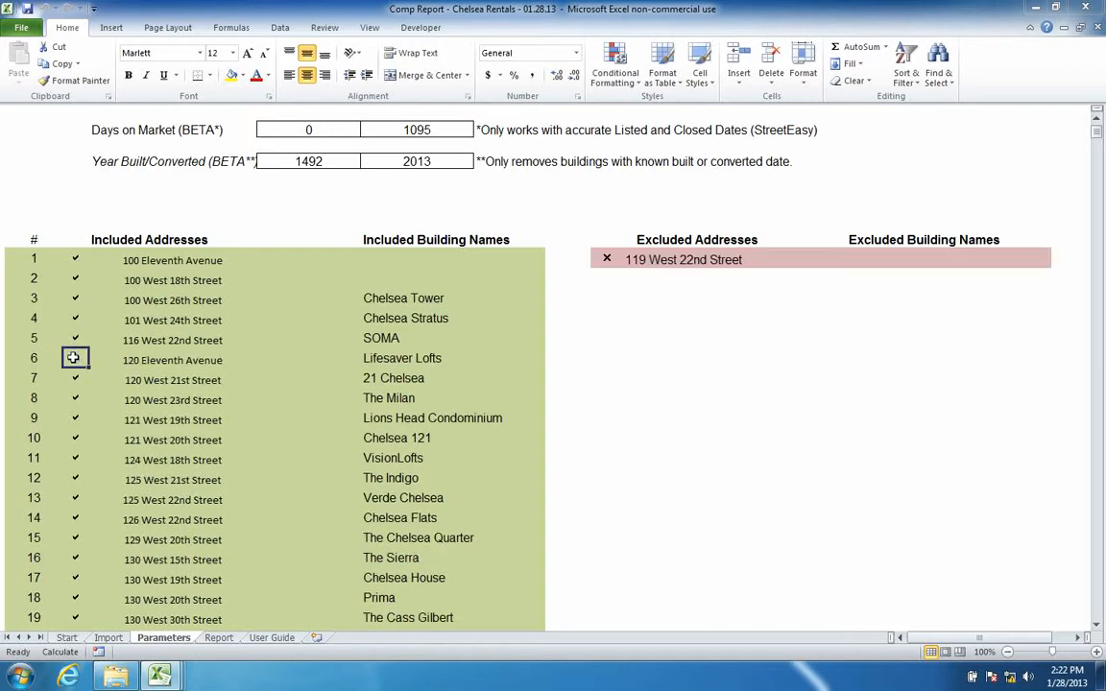
pyautogui.click(75, 298)
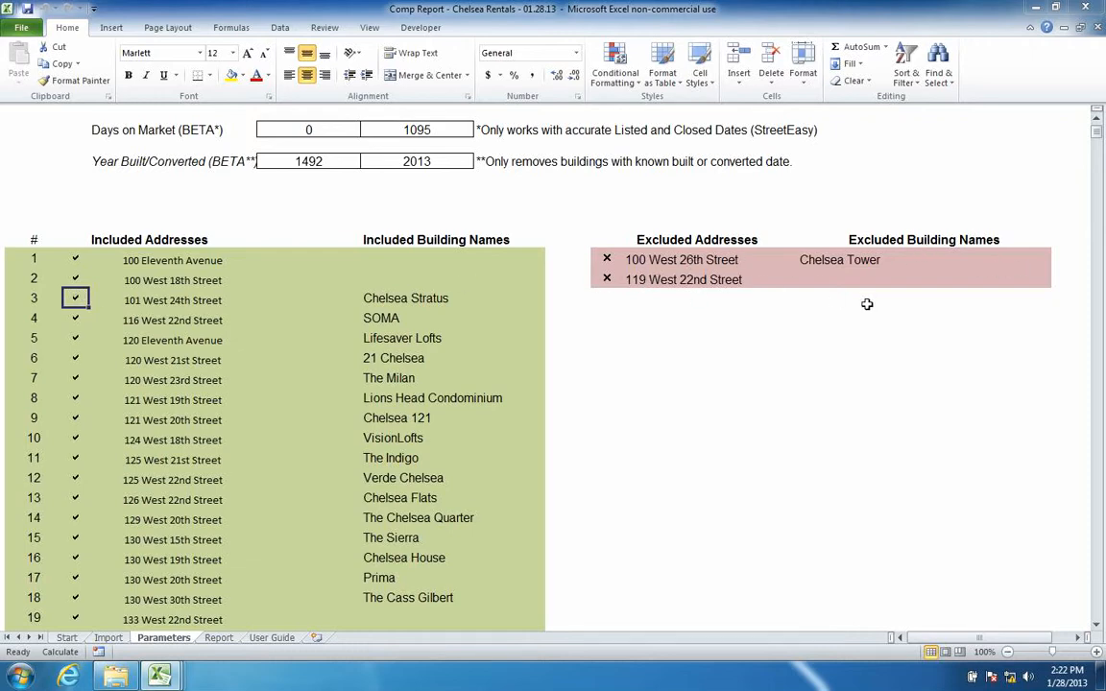
pyautogui.click(607, 259)
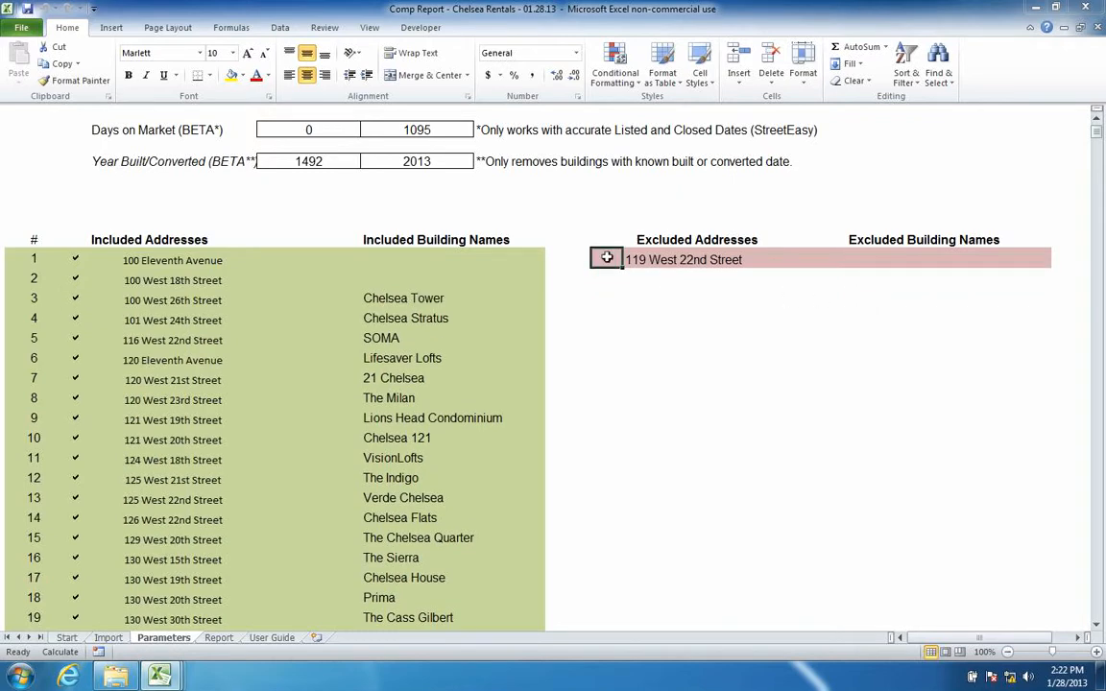
pyautogui.scroll(10, 198, 308)
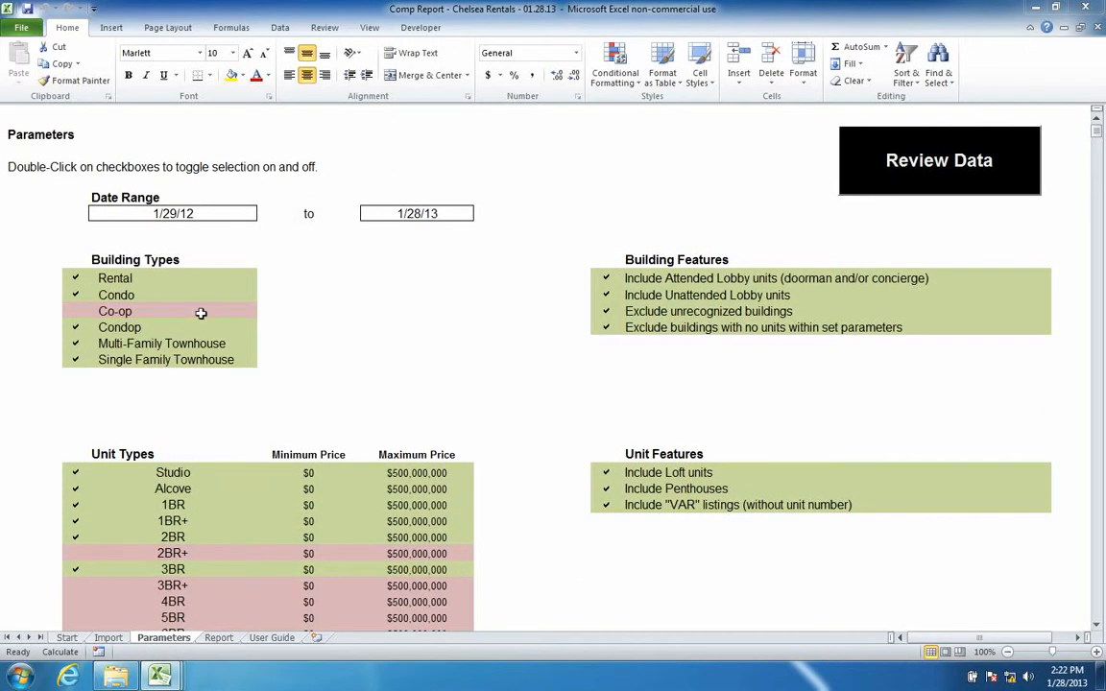
pyautogui.hotkey('ctrl', 's')
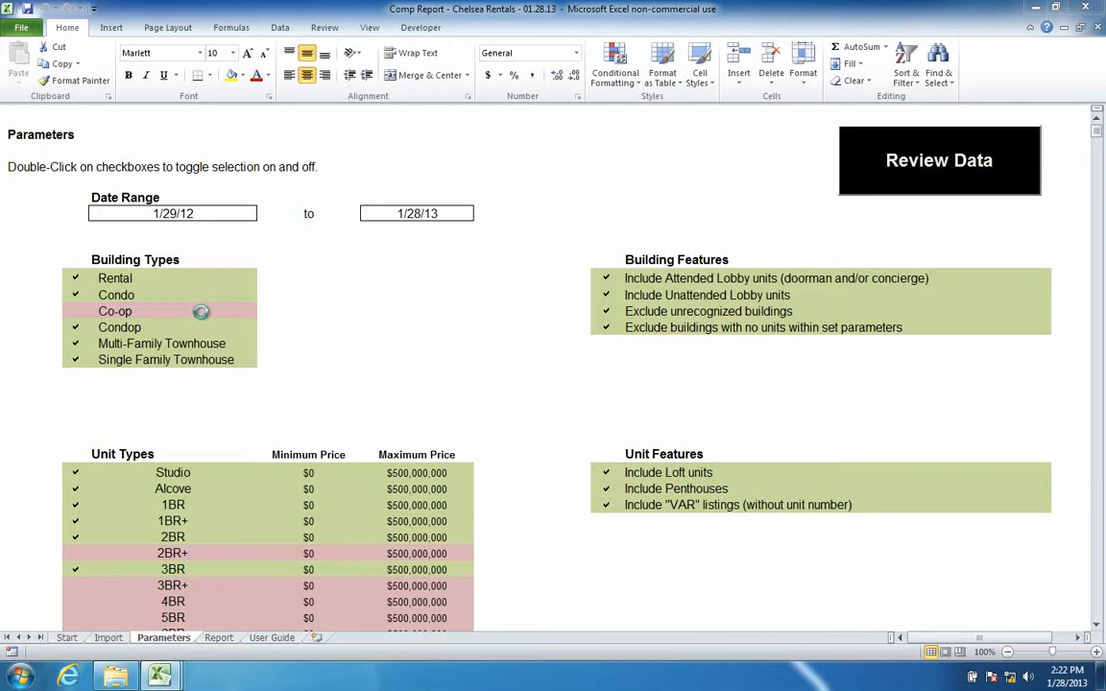
pyautogui.click(219, 638)
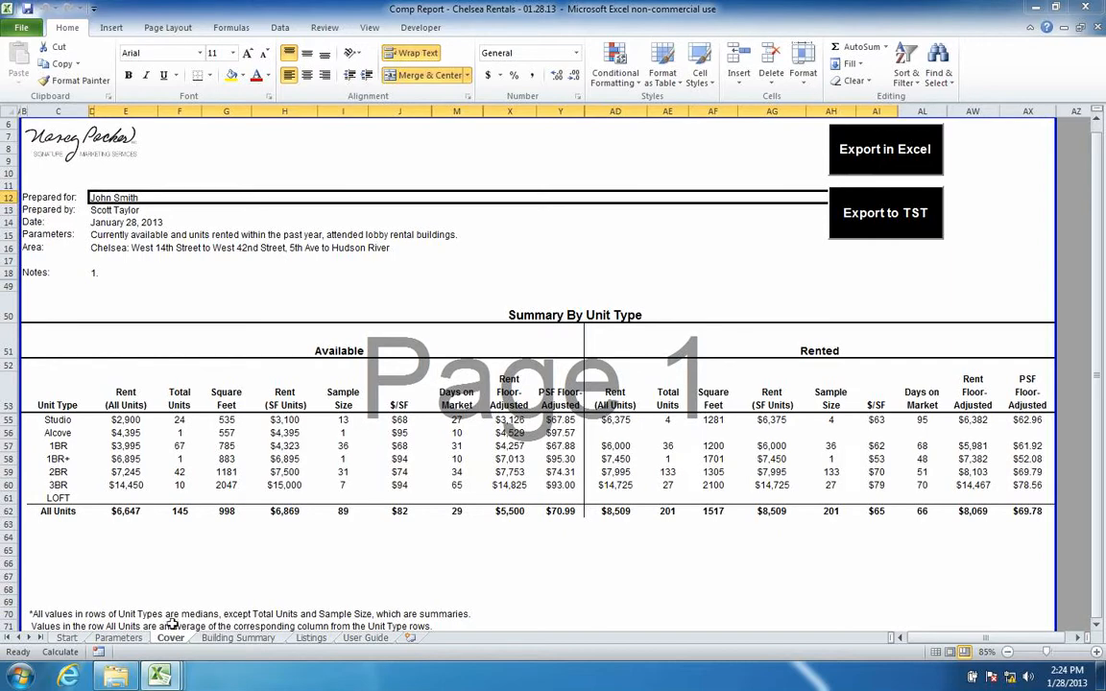
# - Review the Building Summary sheet, then the Listings table of units
pyautogui.click(237, 638)
pyautogui.click(310, 638)
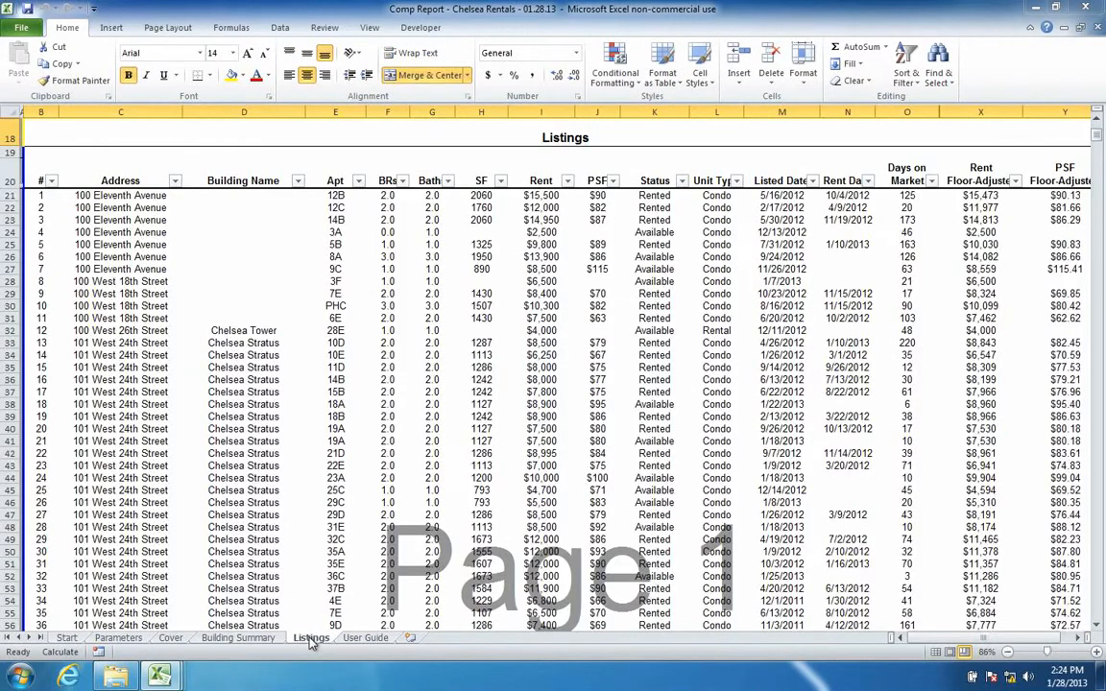
# - On the Cover sheet, walk through Summary By Unit Type headers from Rent and Total Units to the floor-adjusted columns
pyautogui.click(171, 638)
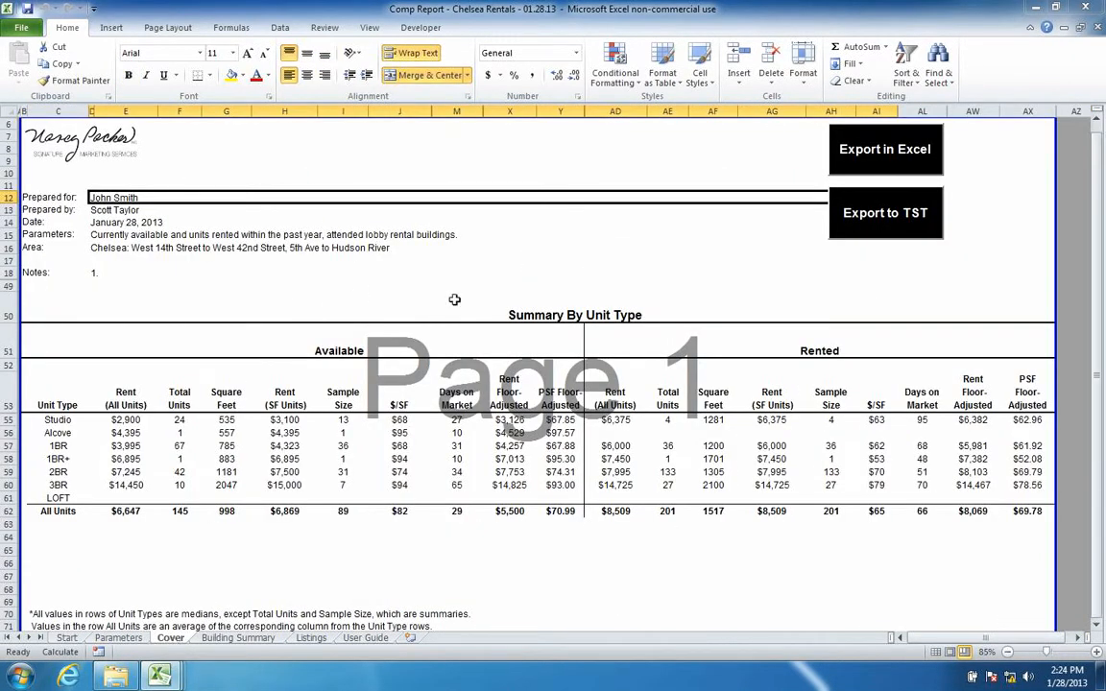
pyautogui.click(130, 380)
pyautogui.press('Right')
pyautogui.press('Right')
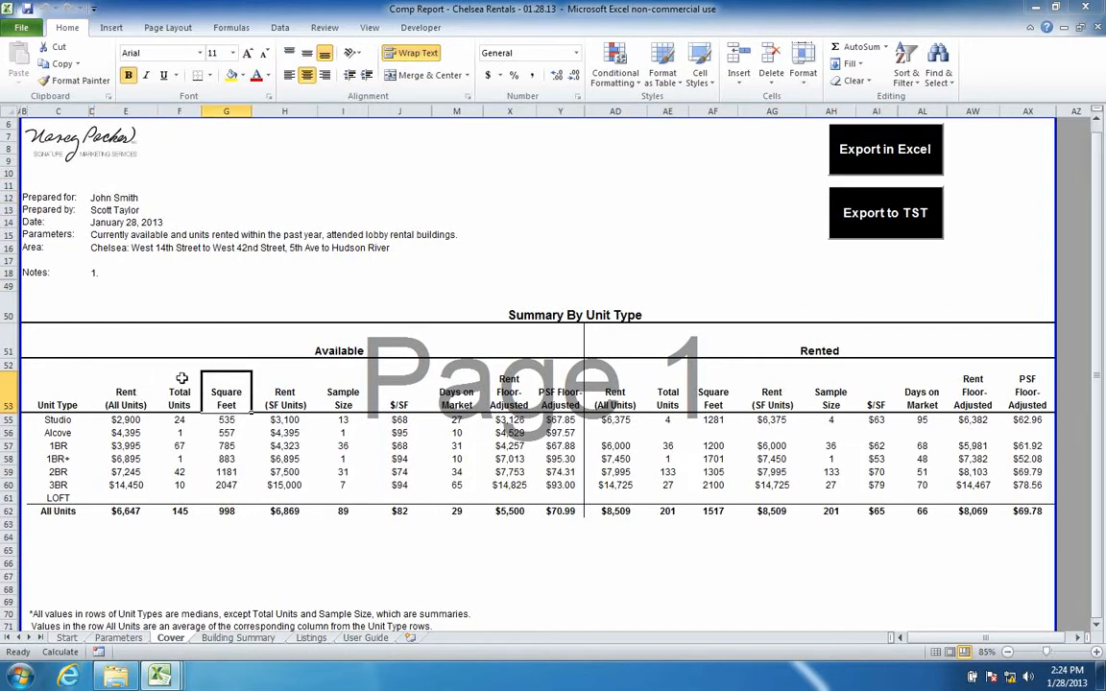
pyautogui.press('Left')
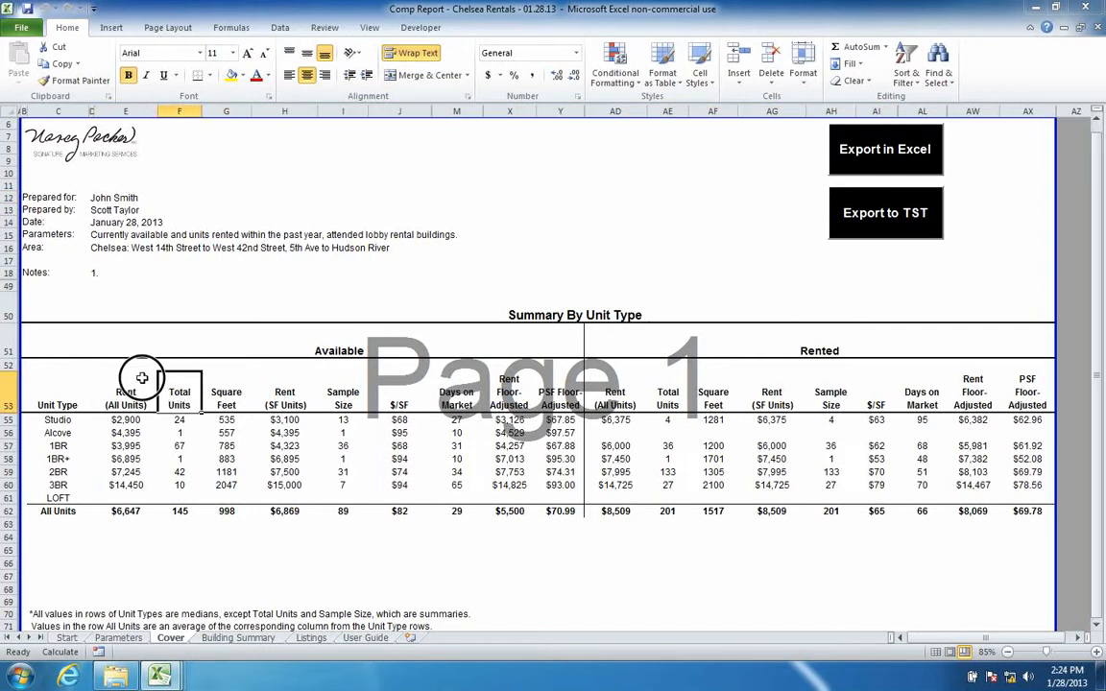
pyautogui.moveTo(165, 373); pyautogui.dragTo(152, 385)
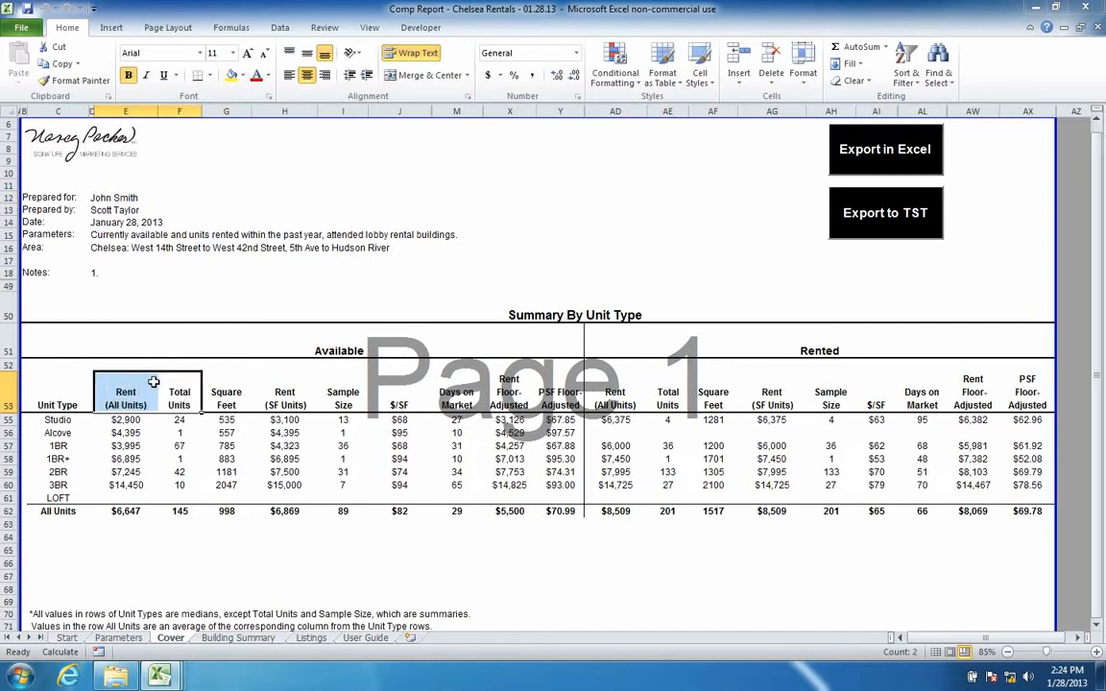
pyautogui.moveTo(226, 393); pyautogui.dragTo(397, 401)
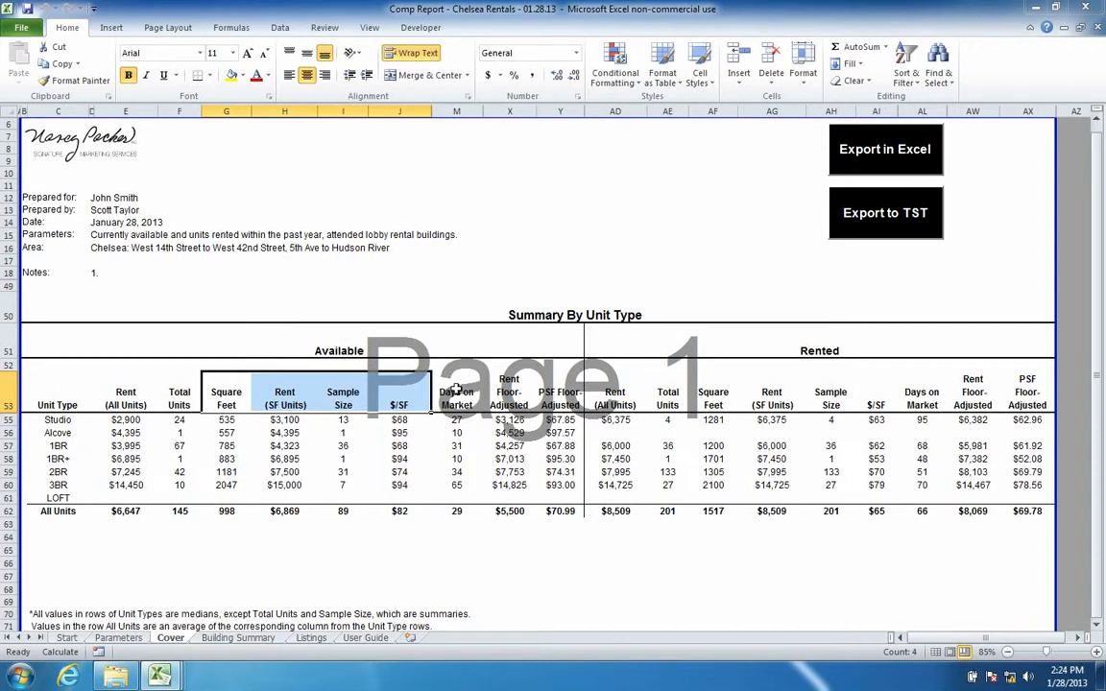
pyautogui.click(459, 397)
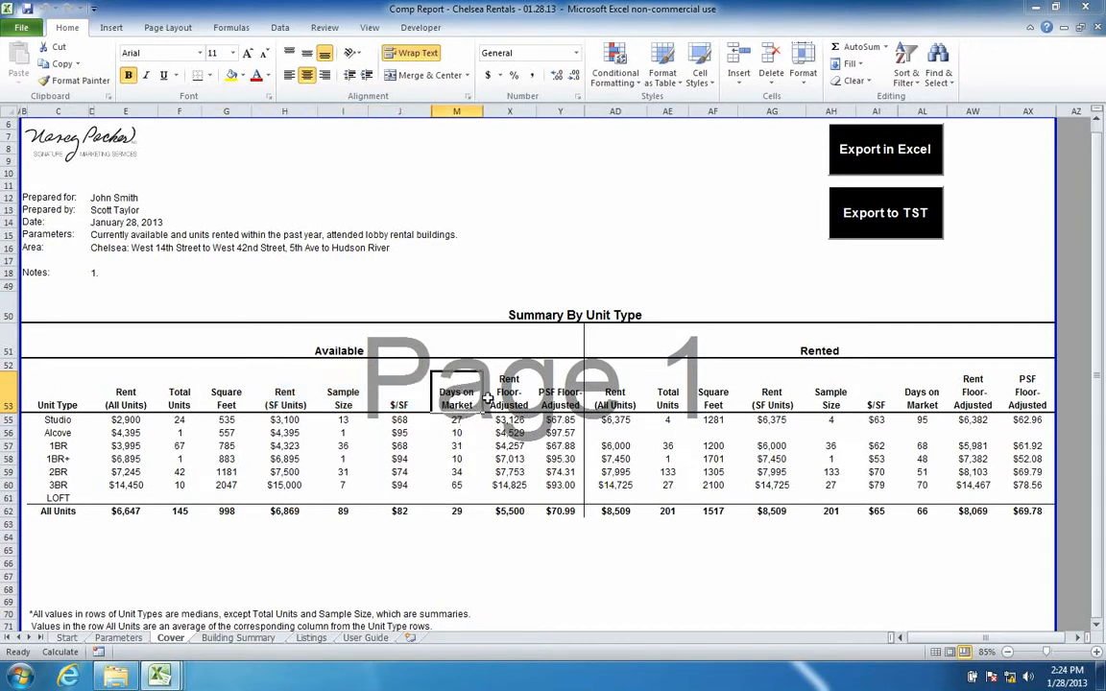
pyautogui.moveTo(498, 392); pyautogui.dragTo(554, 394)
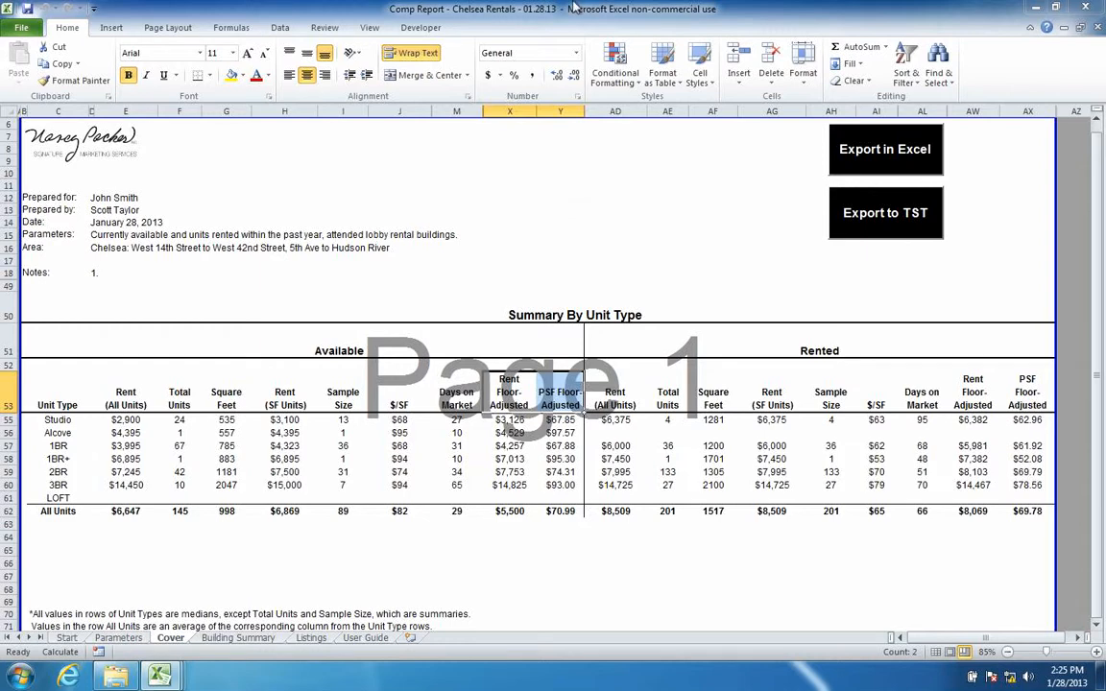
# - Hide the floor-adjusted columns X and Y on the Cover sheet
pyautogui.moveTo(519, 107); pyautogui.dragTo(549, 107)
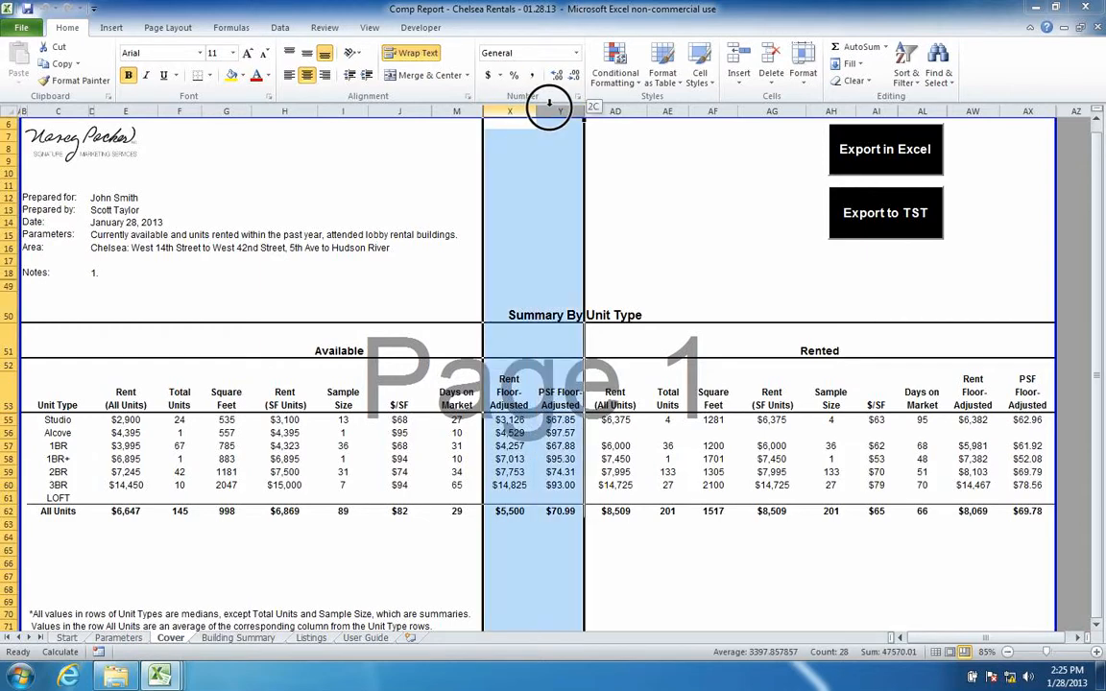
pyautogui.rightClick(554, 111)
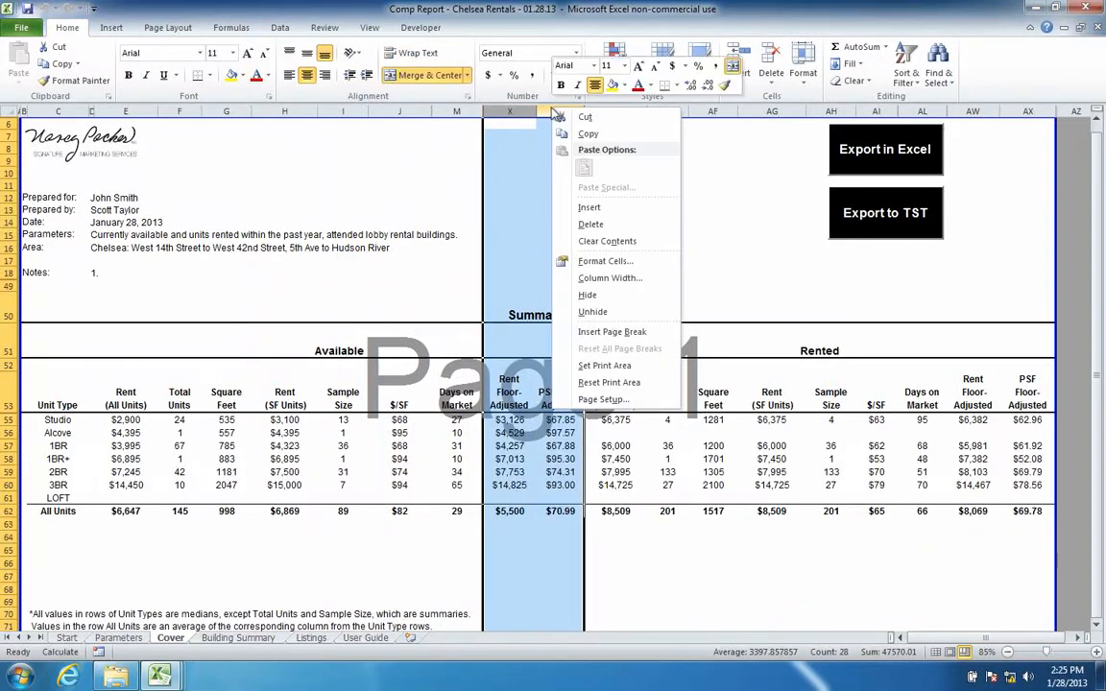
pyautogui.click(614, 296)
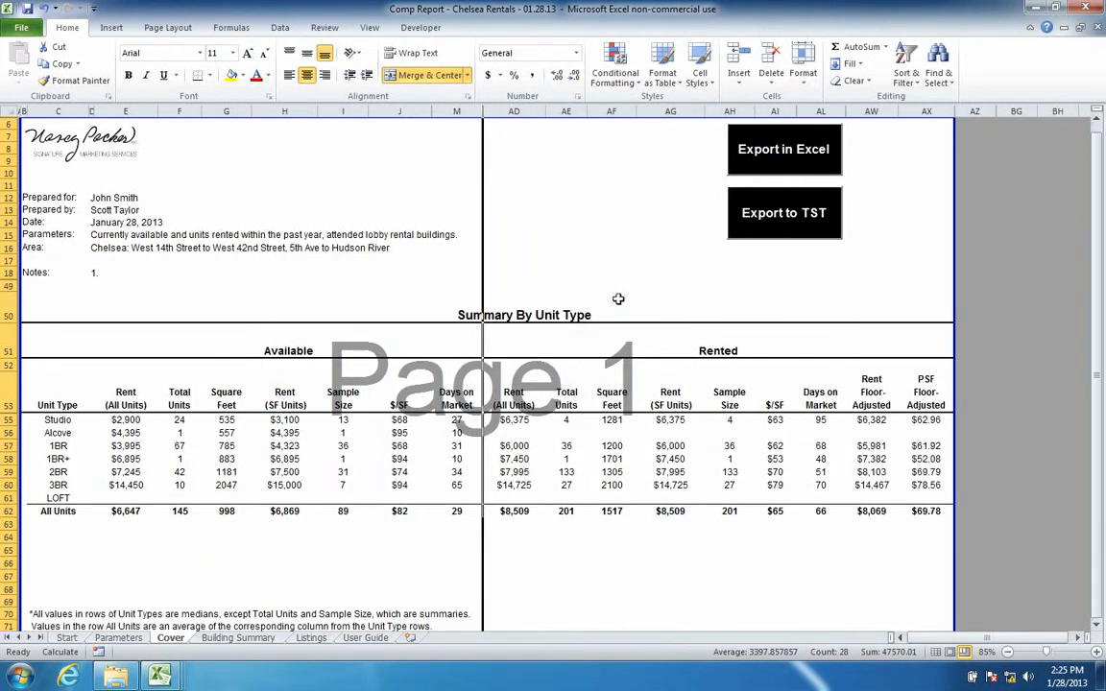
# - Undo the hide to restore columns X and Y, then view the Building Summary sheet
pyautogui.hotkey('ctrl', 'z')
pyautogui.click(550, 296)
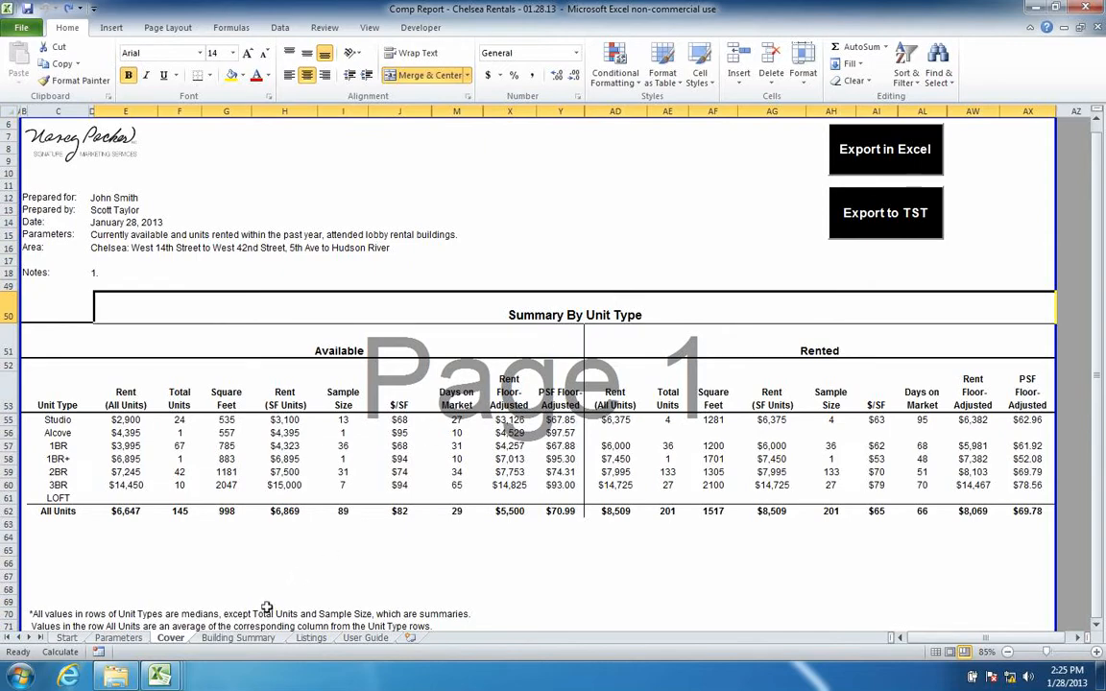
pyautogui.click(240, 637)
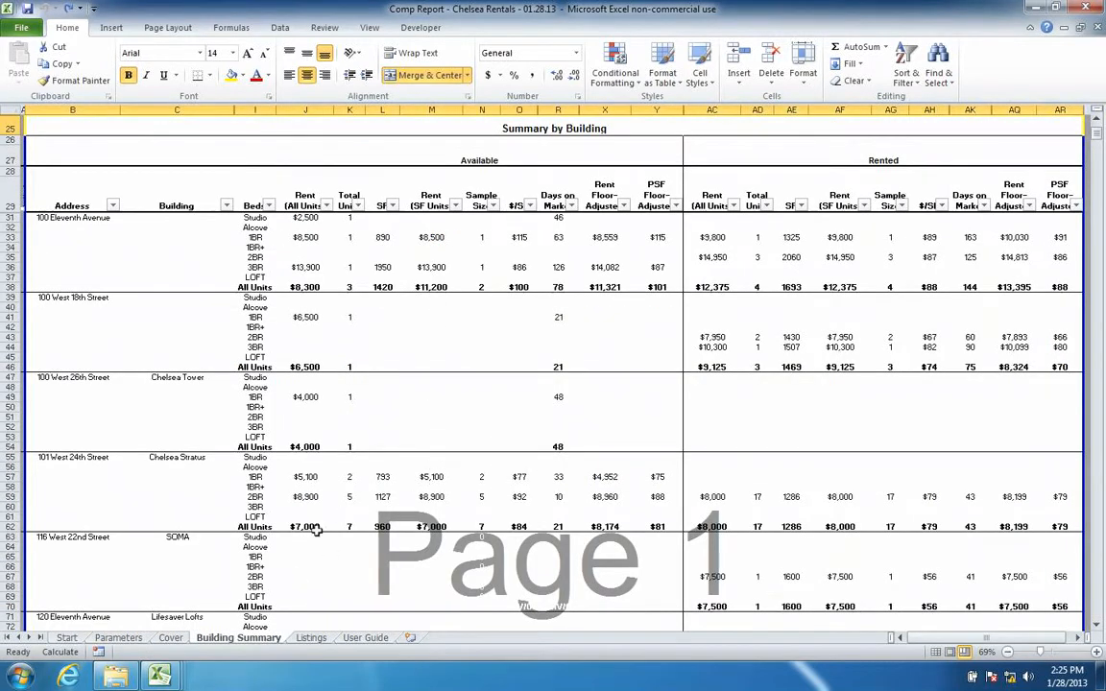
pyautogui.click(66, 221)
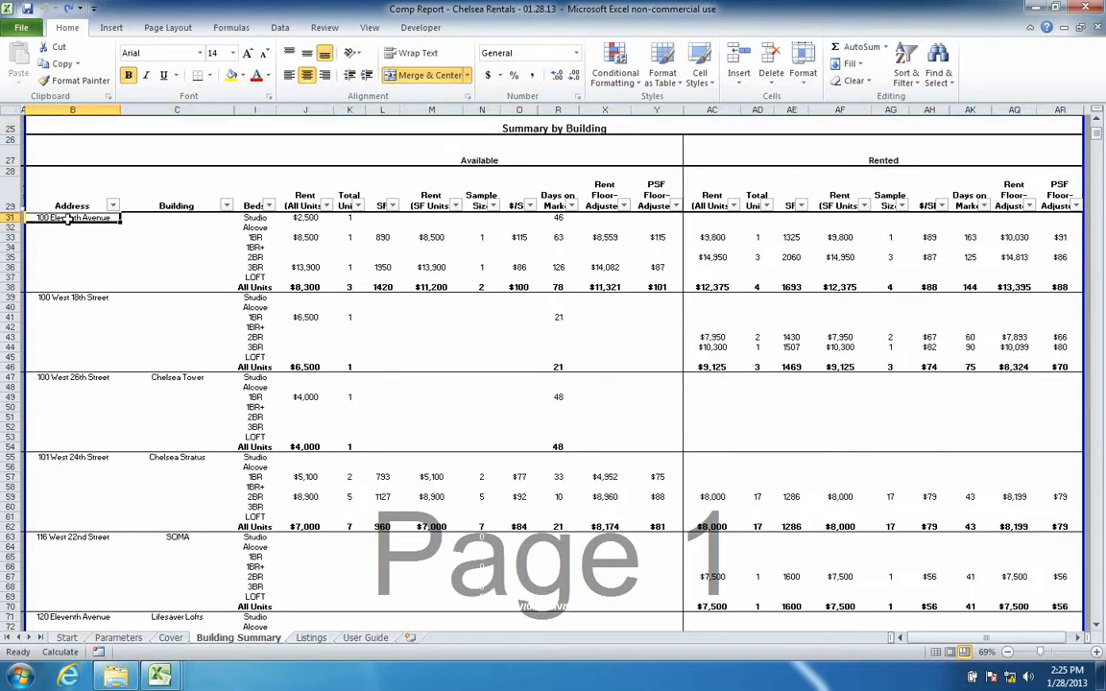
pyautogui.hotkey('ctrl', 'Down')
pyautogui.moveTo(82, 376); pyautogui.dragTo(217, 387)
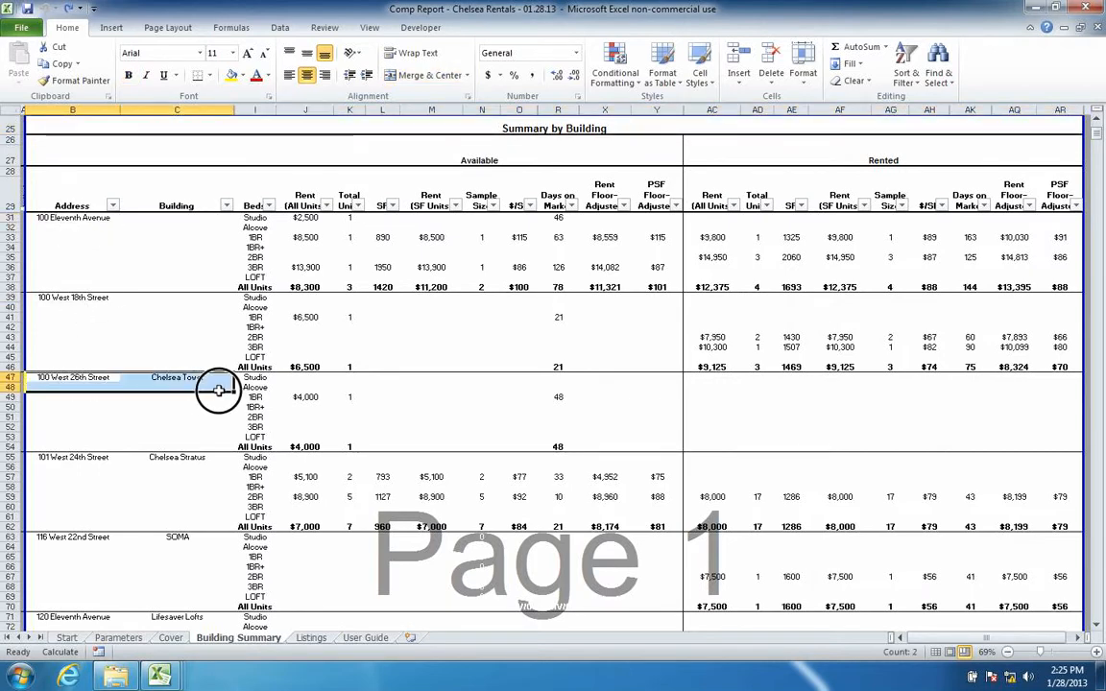
pyautogui.moveTo(59, 467); pyautogui.dragTo(160, 469)
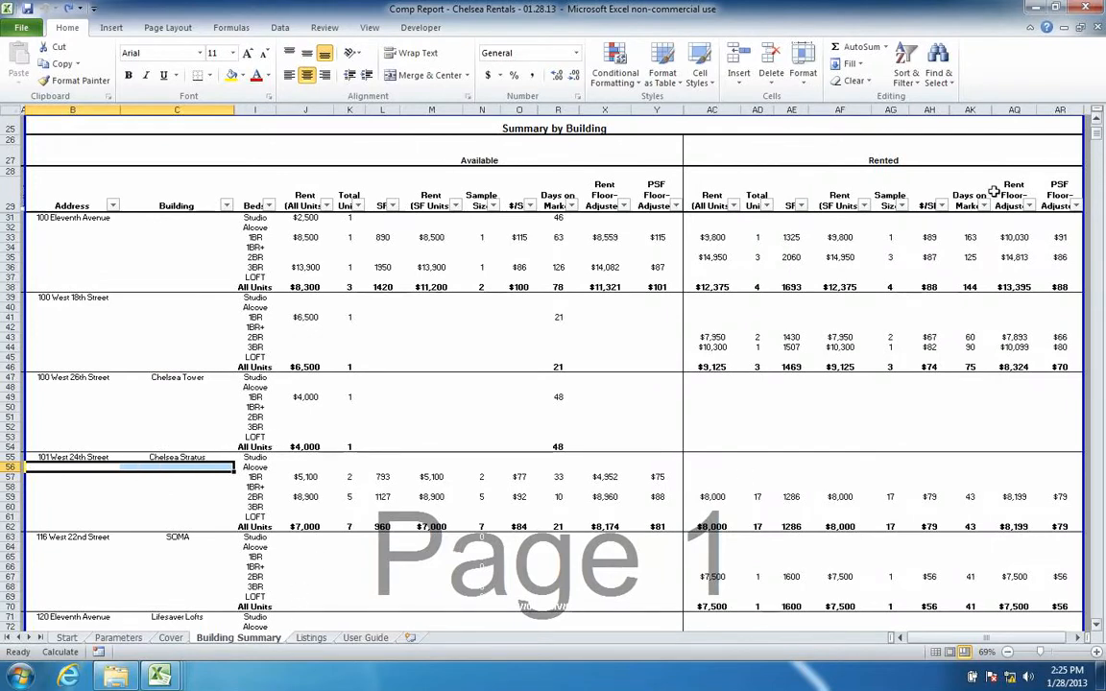
pyautogui.moveTo(1098, 144); pyautogui.dragTo(1097, 204)
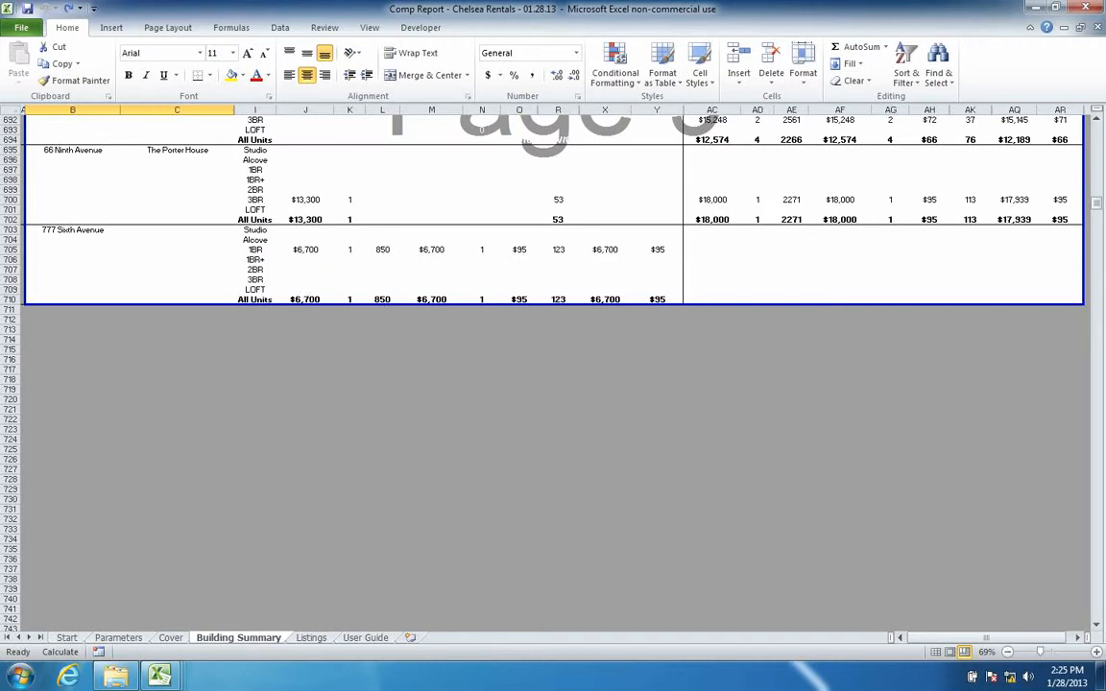
pyautogui.click(312, 638)
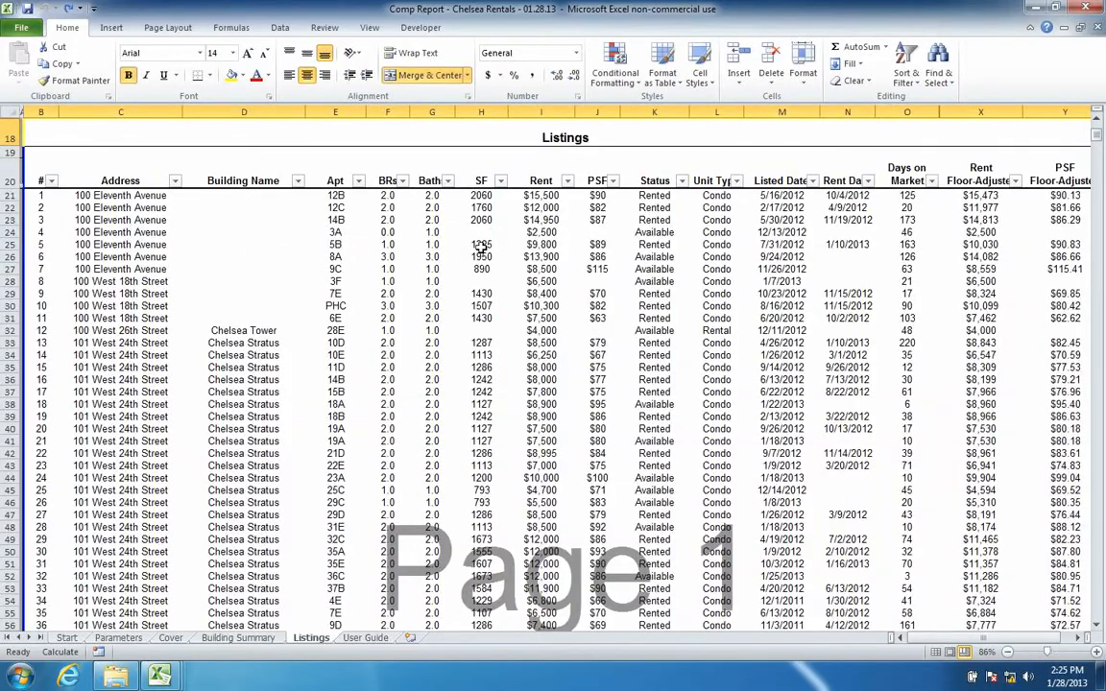
# - Scroll through the Listings, then group the Cover sheet with Building Summary
pyautogui.scroll(-20, 479, 246)
pyautogui.scroll(-20, 481, 247)
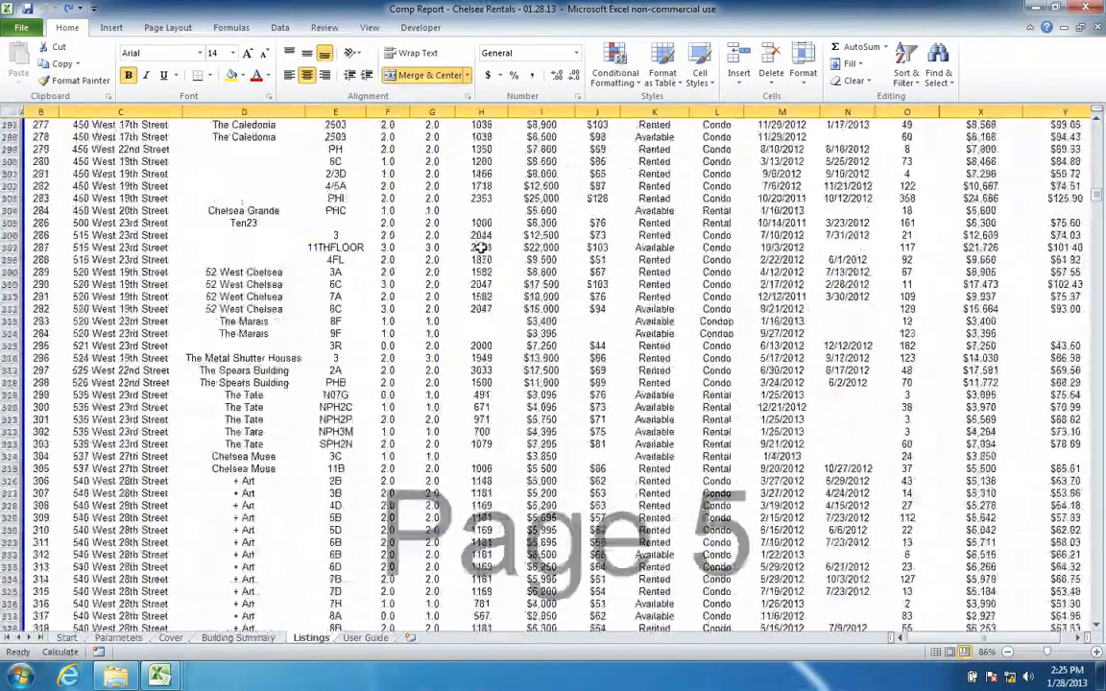
pyautogui.scroll(20, 481, 247)
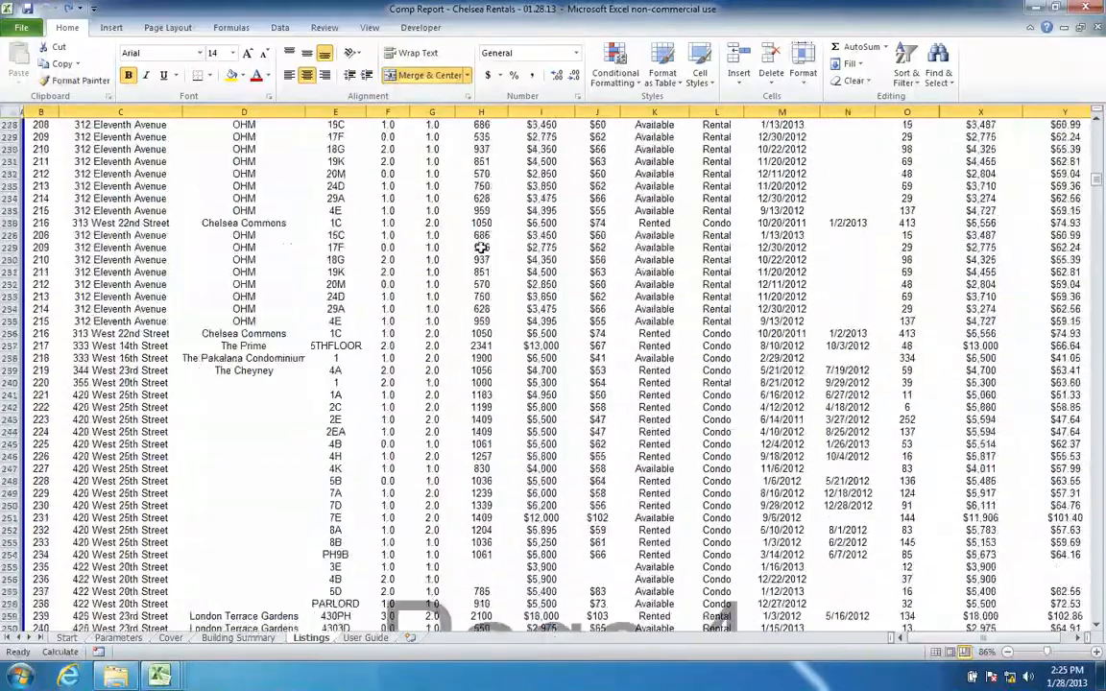
pyautogui.scroll(20, 481, 247)
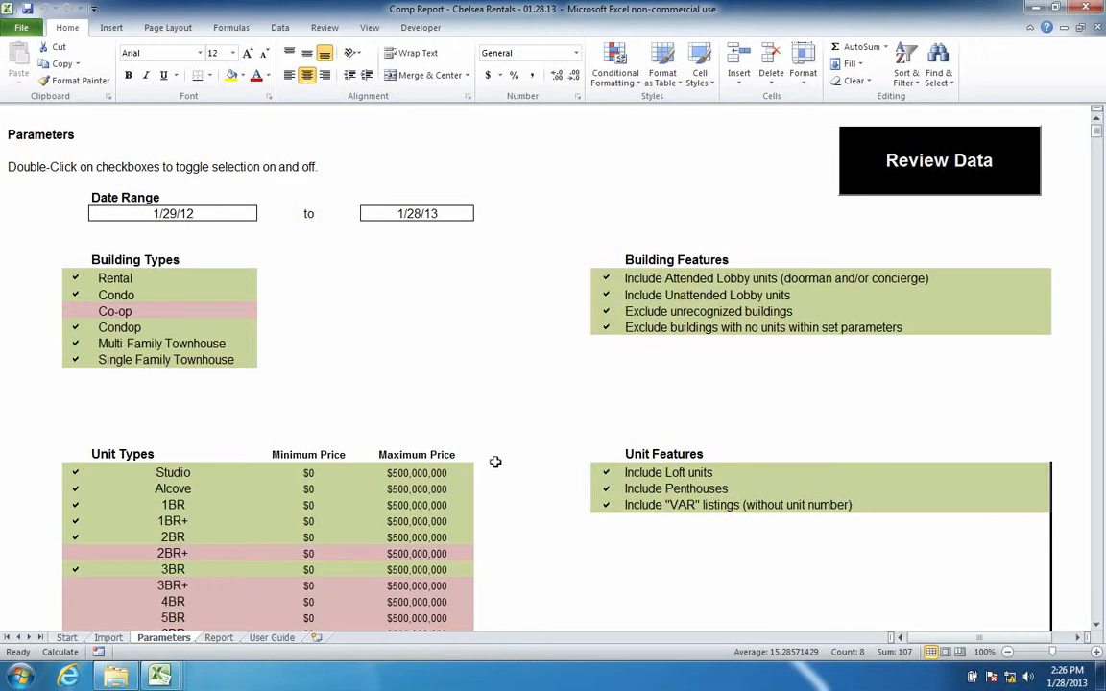
pyautogui.click(218, 638)
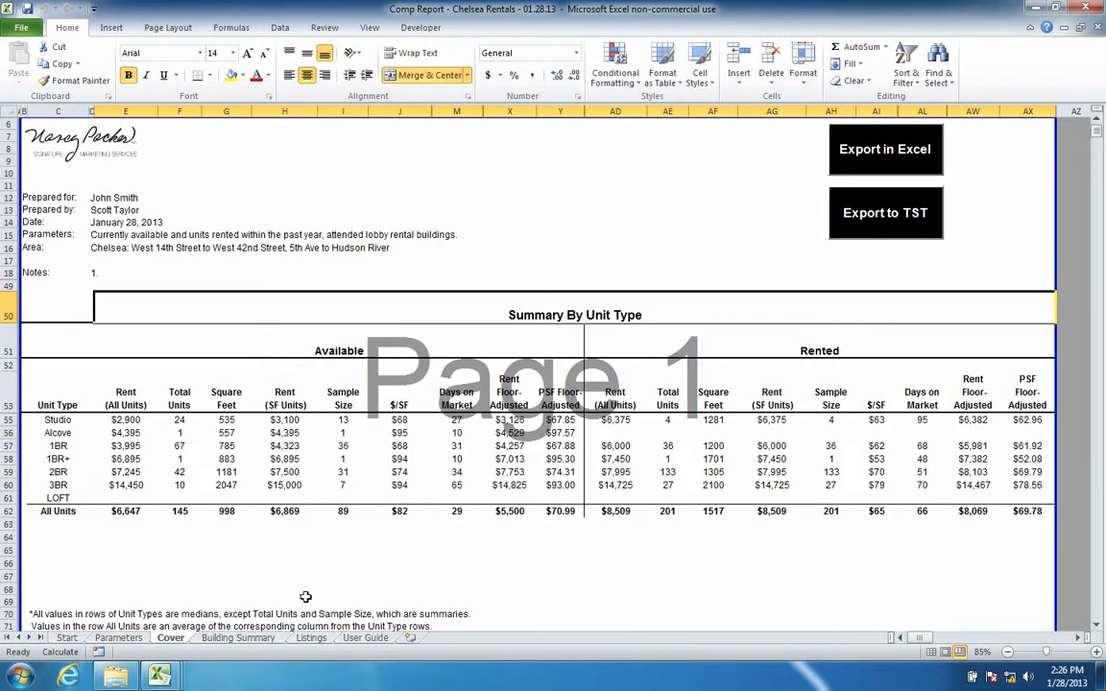
pyautogui.keyDown('shift'); pyautogui.click(238, 637); pyautogui.keyUp('shift')
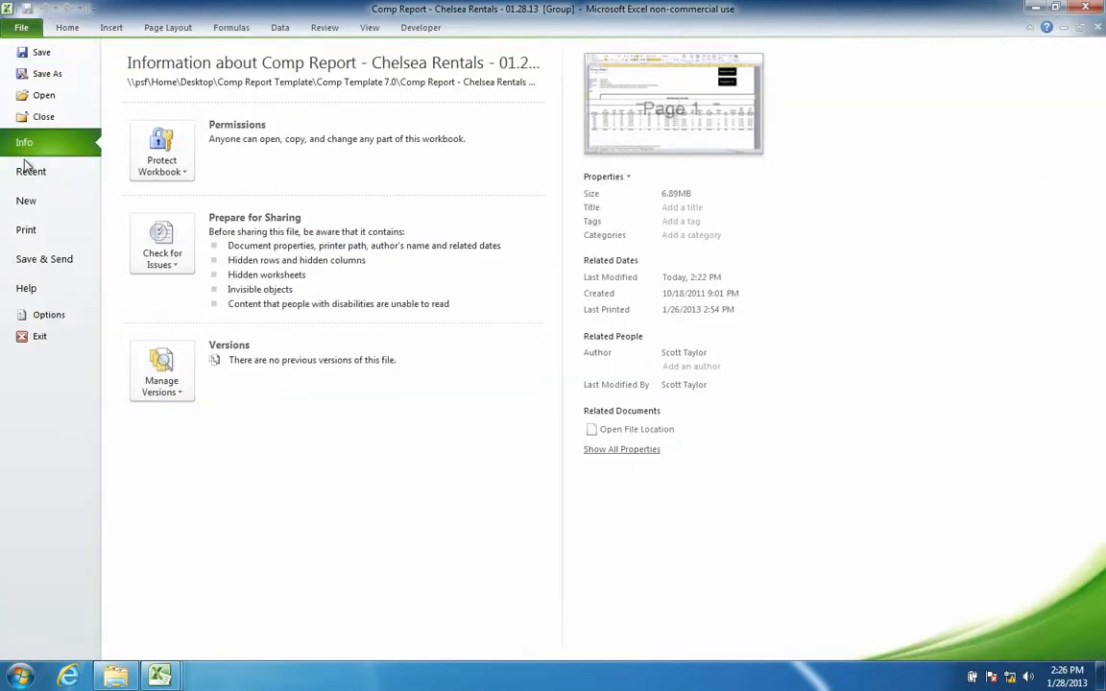
pyautogui.click(25, 29)
pyautogui.hotkey('ctrl', 'p')
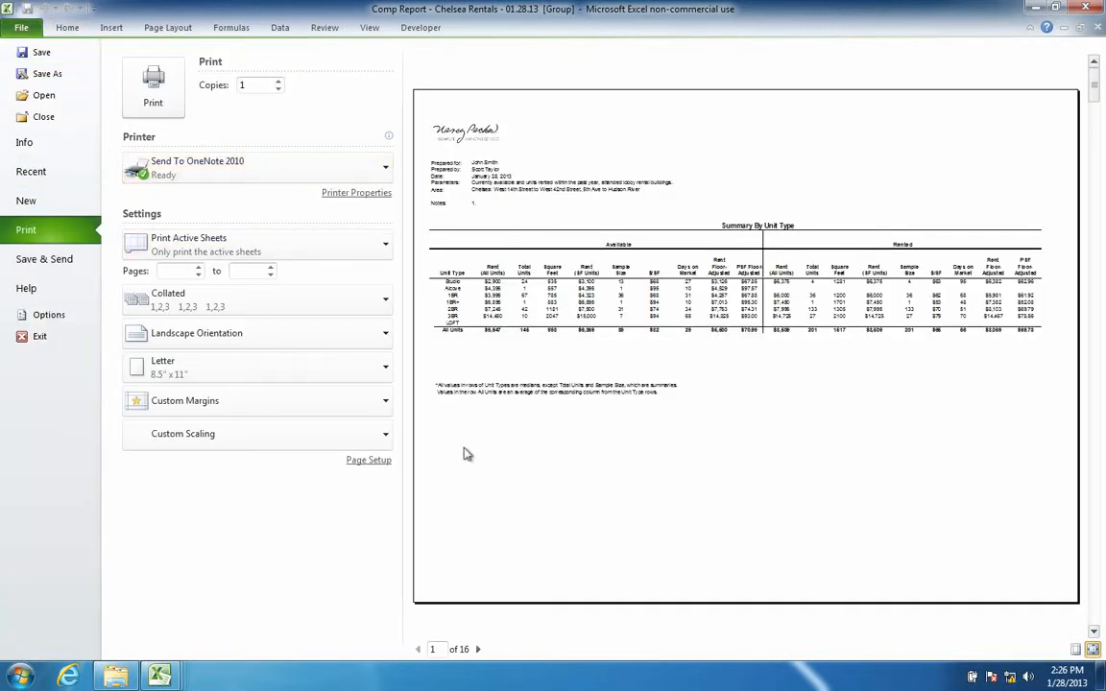
pyautogui.click(480, 650)
pyautogui.click(480, 649)
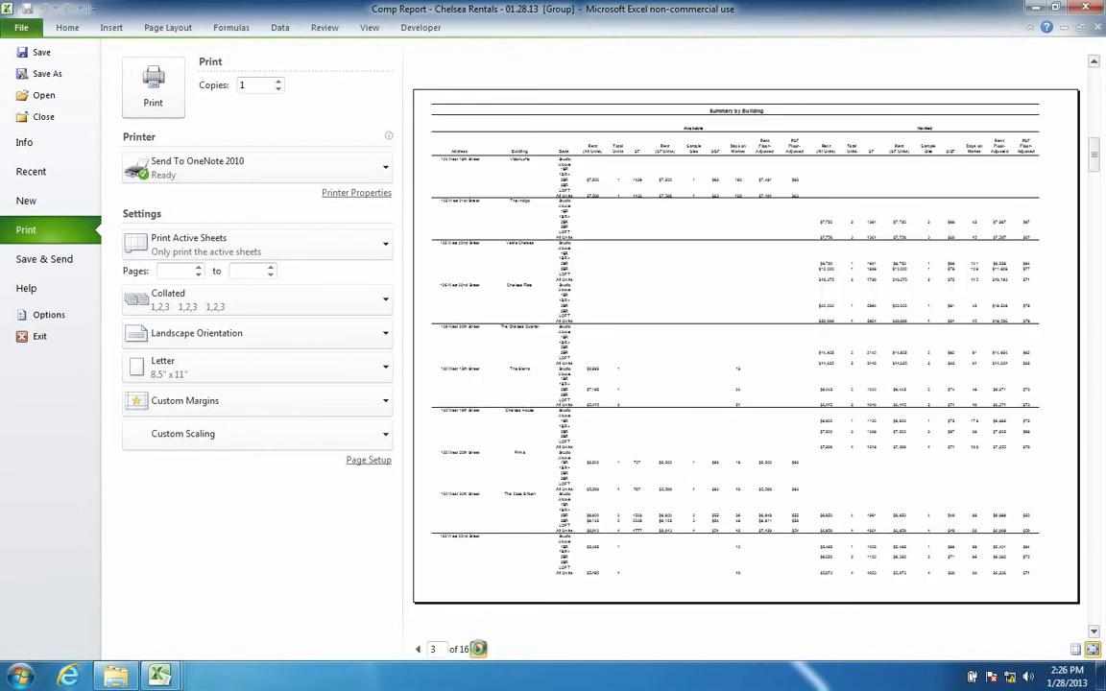
pyautogui.click(480, 650)
pyautogui.click(479, 649)
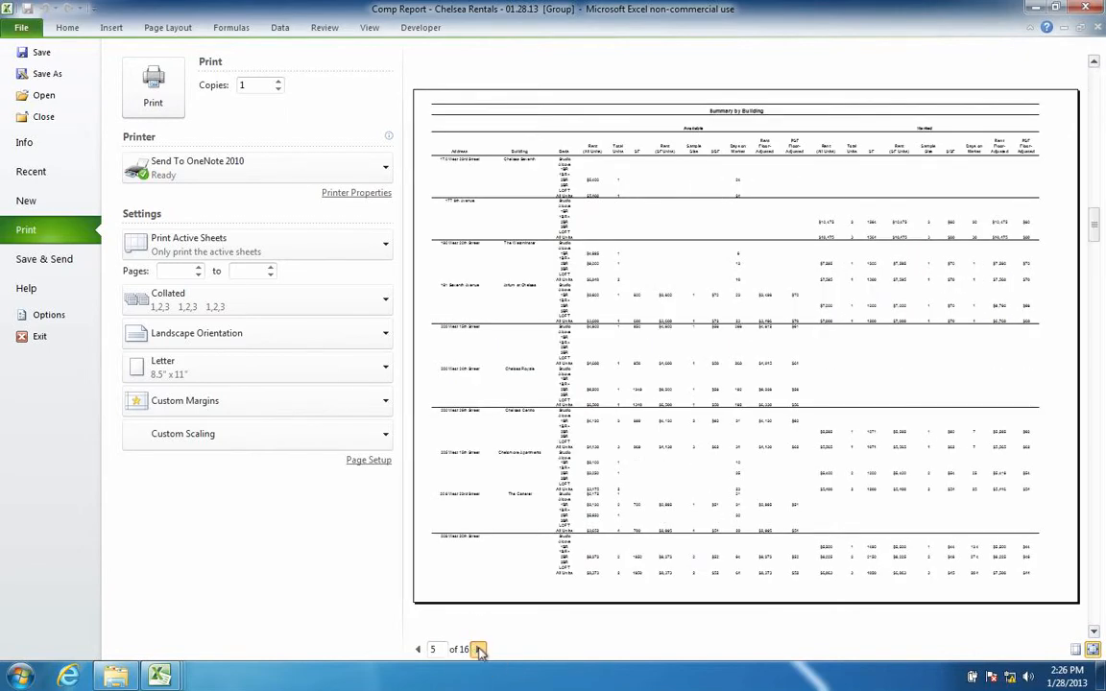
pyautogui.click(480, 650)
pyautogui.click(480, 650)
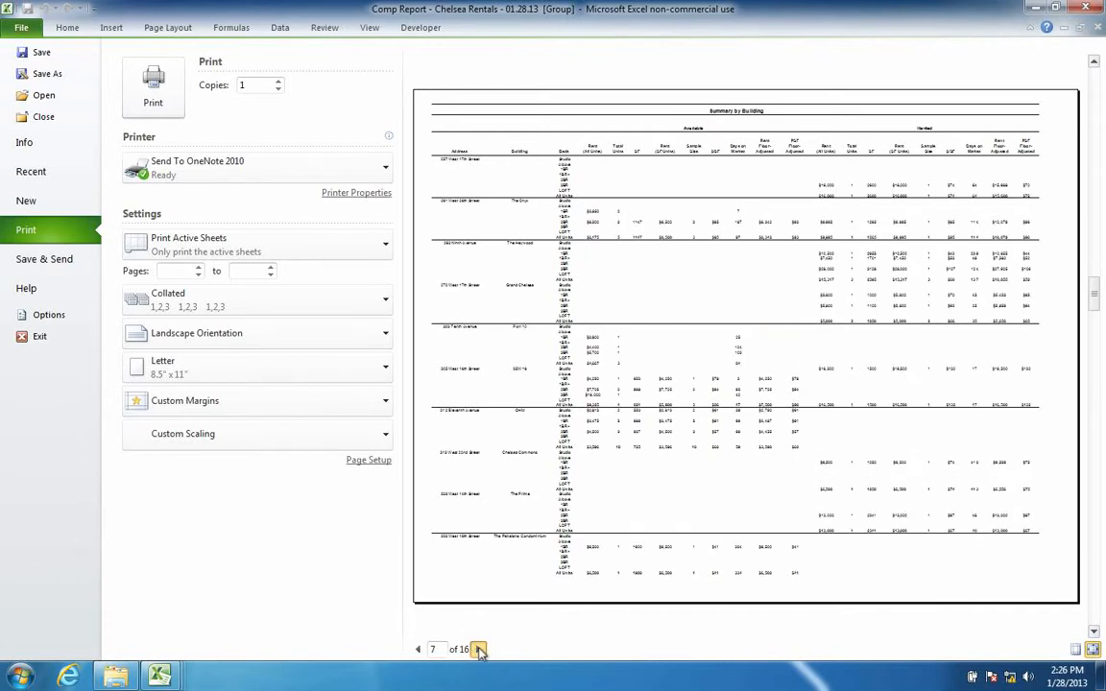
pyautogui.click(480, 650)
pyautogui.click(480, 649)
pyautogui.click(480, 650)
pyautogui.click(480, 649)
pyautogui.click(480, 650)
pyautogui.click(480, 650)
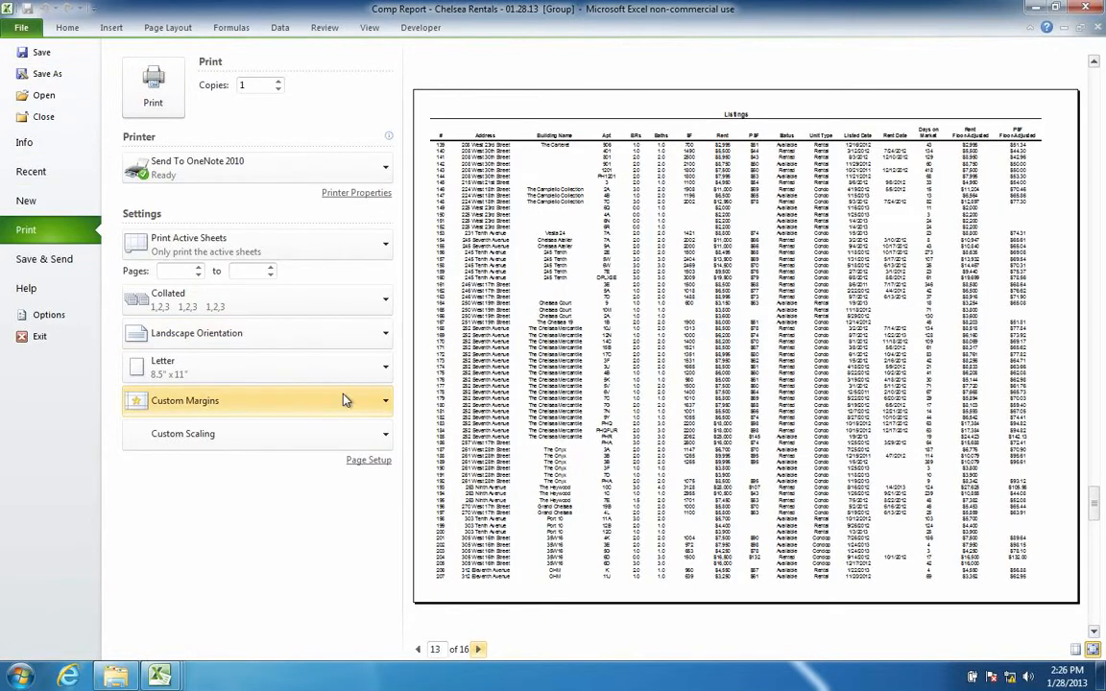
pyautogui.click(29, 260)
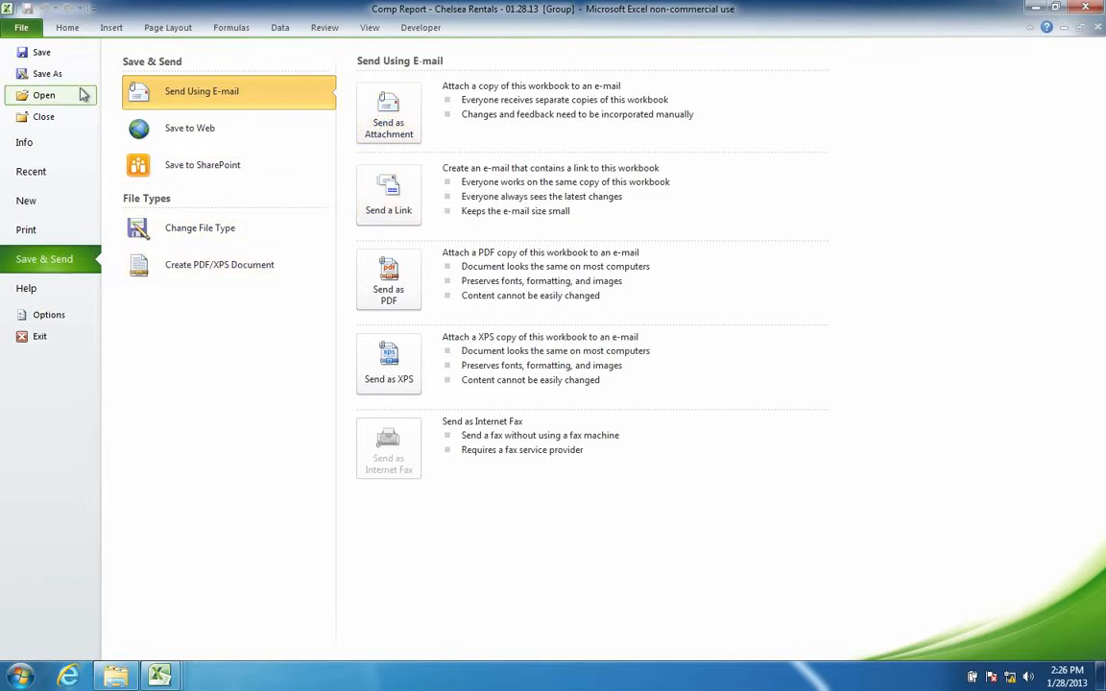
pyautogui.press('Escape')
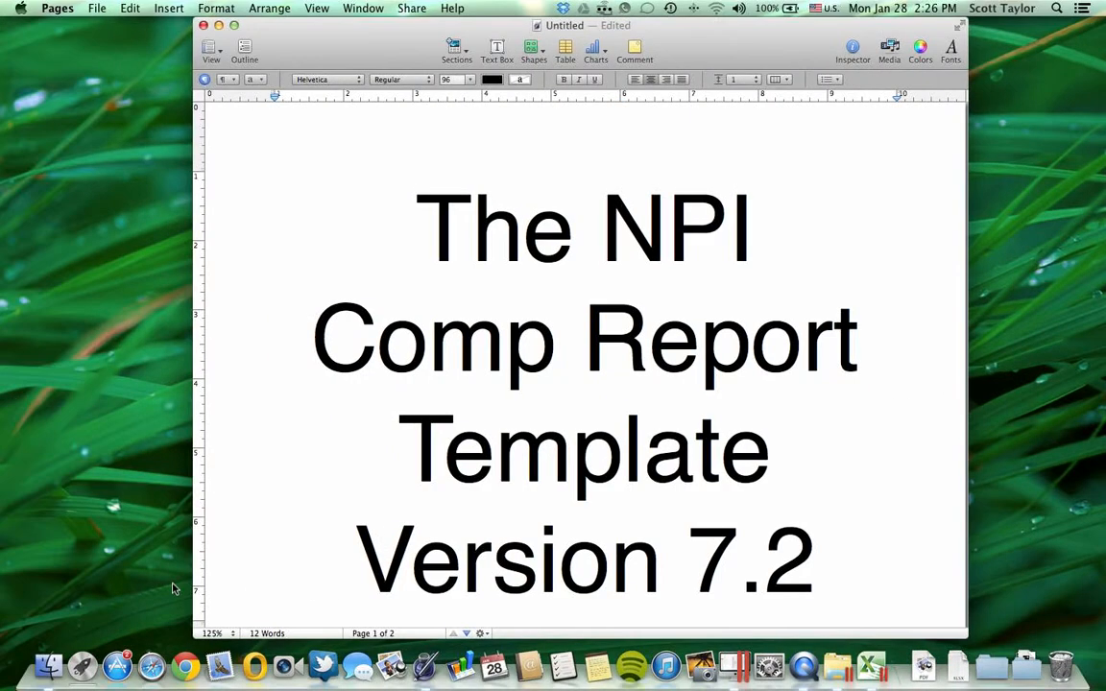
# - Add a third page after Quick Report and enter the contact e-mail address in large text
pyautogui.scroll(-15, 452, 571)
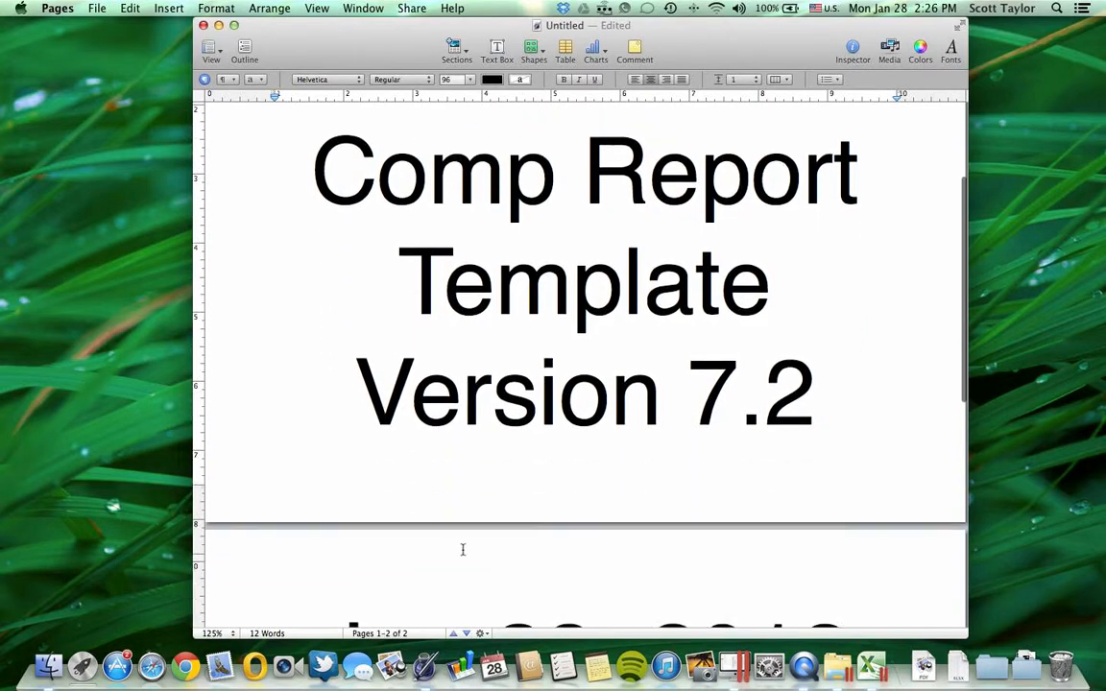
pyautogui.scroll(-2, 462, 548)
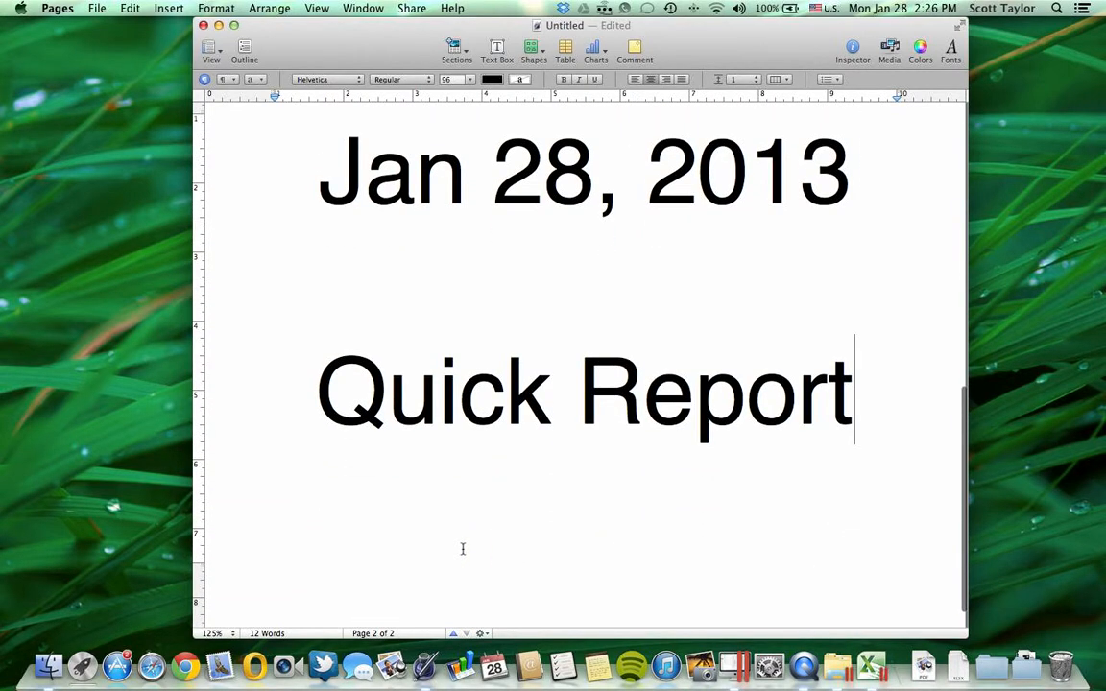
pyautogui.press('Return')
pyautogui.press('Return')
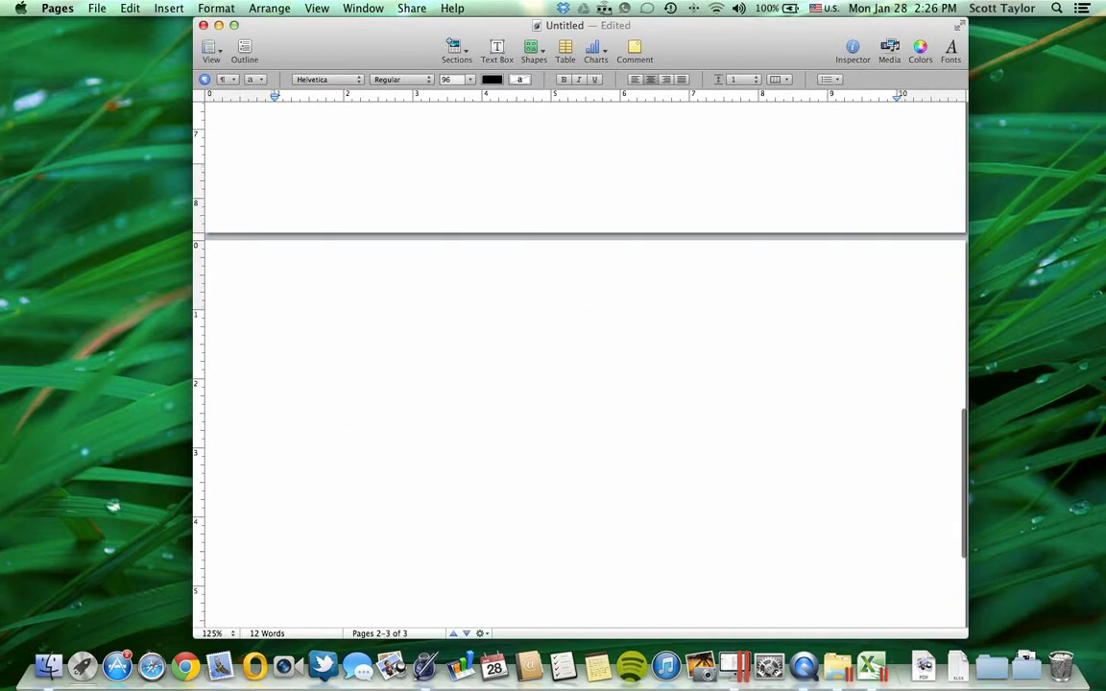
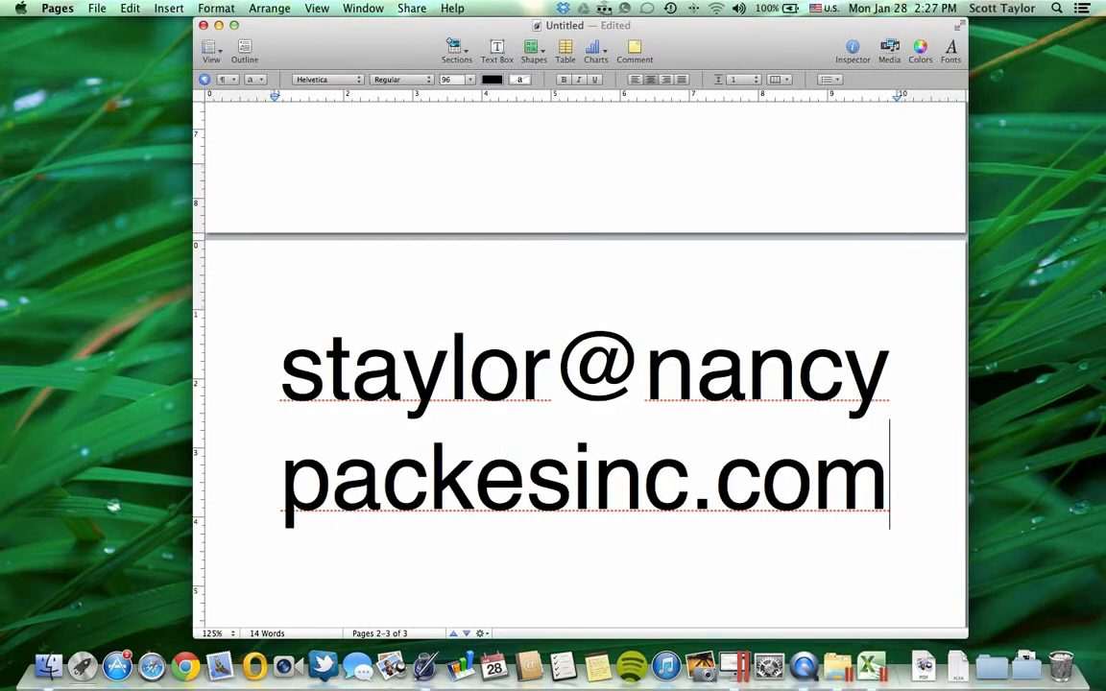